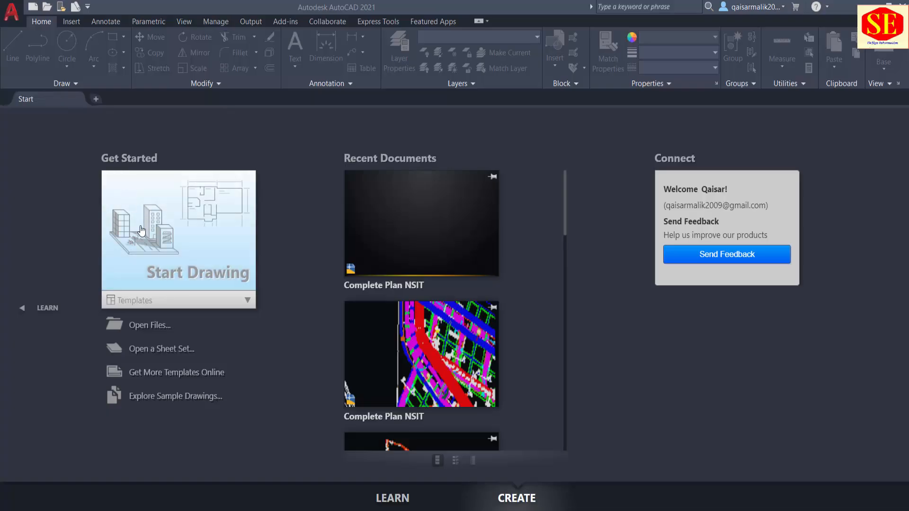
Start a new blank drawing
left_click(141, 231)
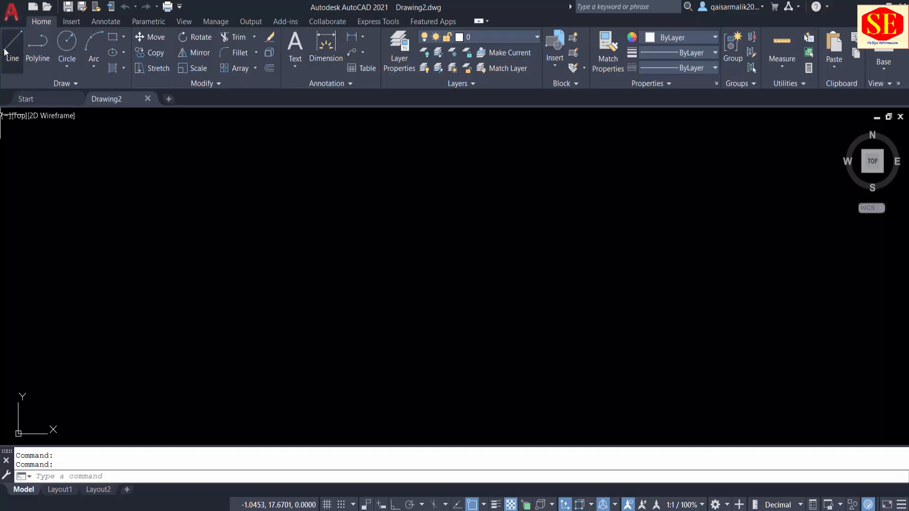
Examine the extra draw and modify tools, look through the ribbon categories from Insert to Featured Apps, and return to the Home tools
left_click(74, 84)
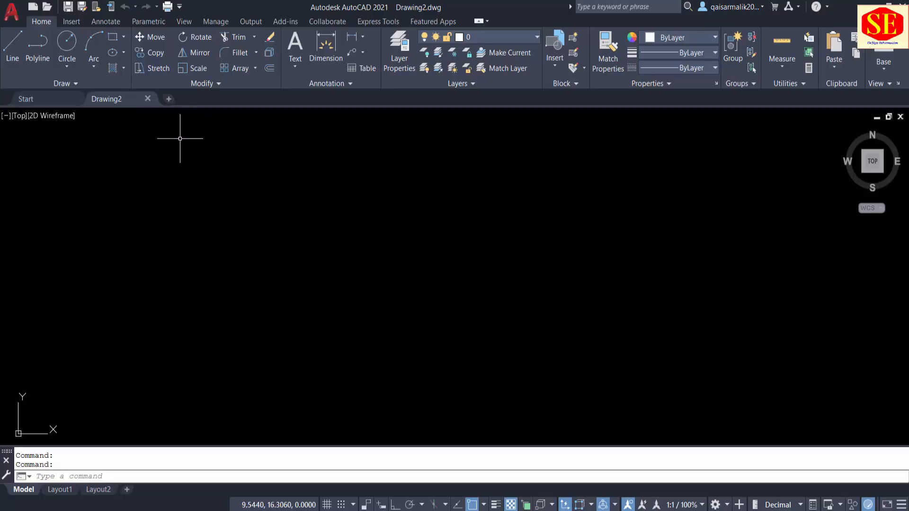
left_click(219, 84)
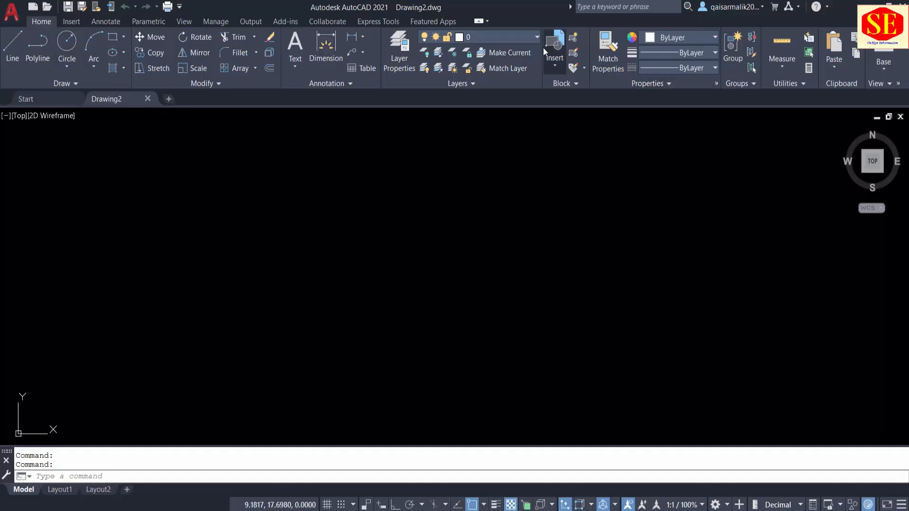
left_click(81, 24)
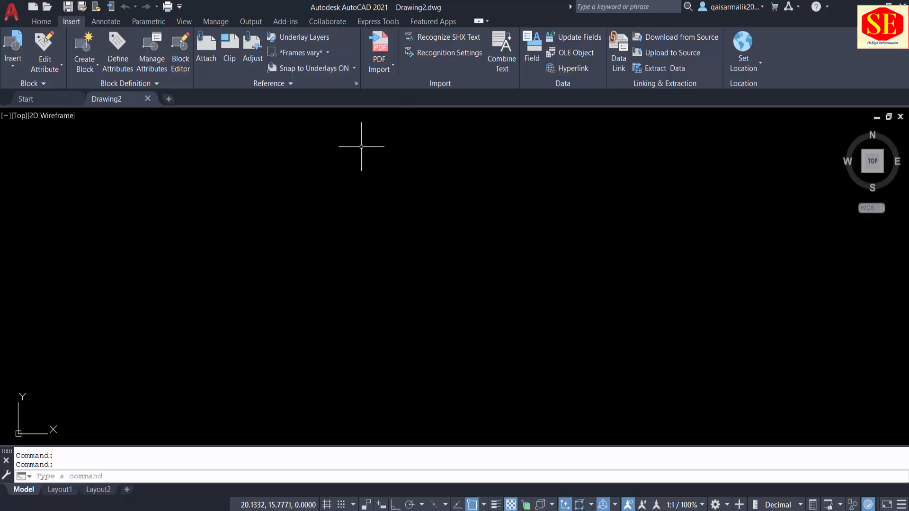
left_click(108, 23)
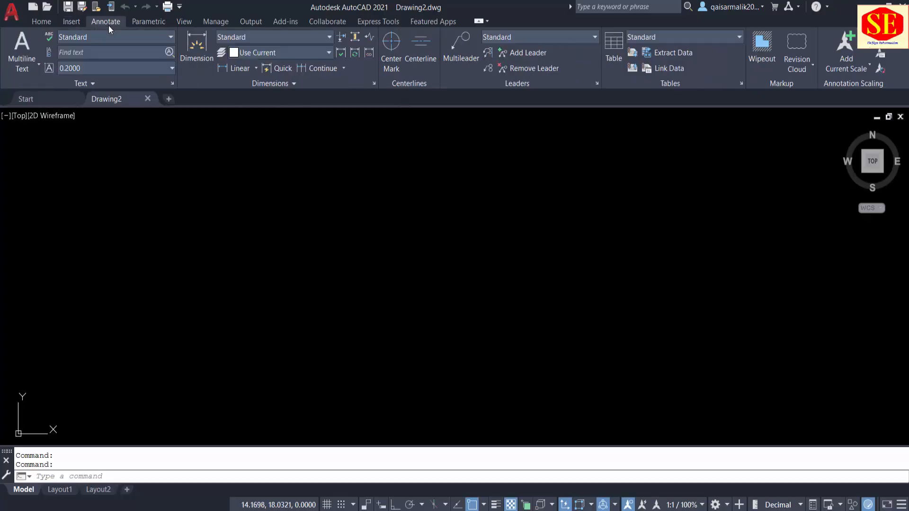
left_click(147, 22)
left_click(190, 24)
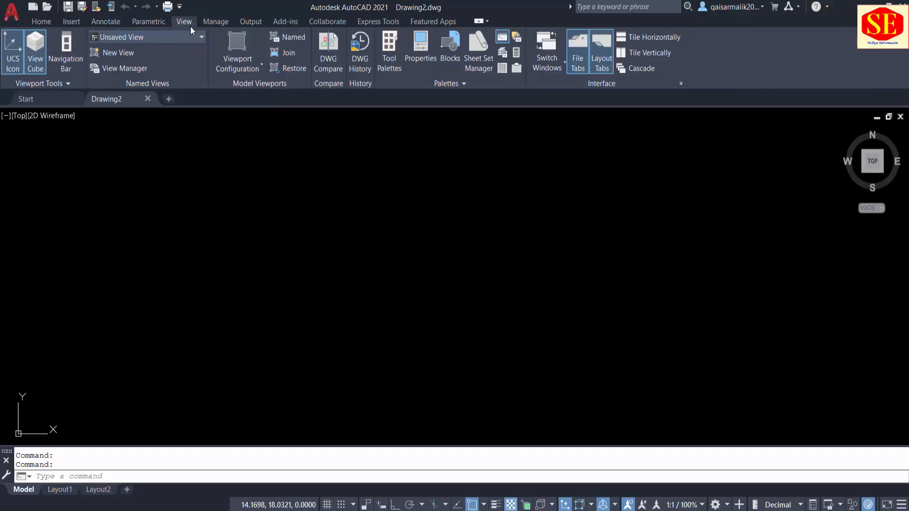
left_click(215, 23)
left_click(246, 22)
left_click(287, 21)
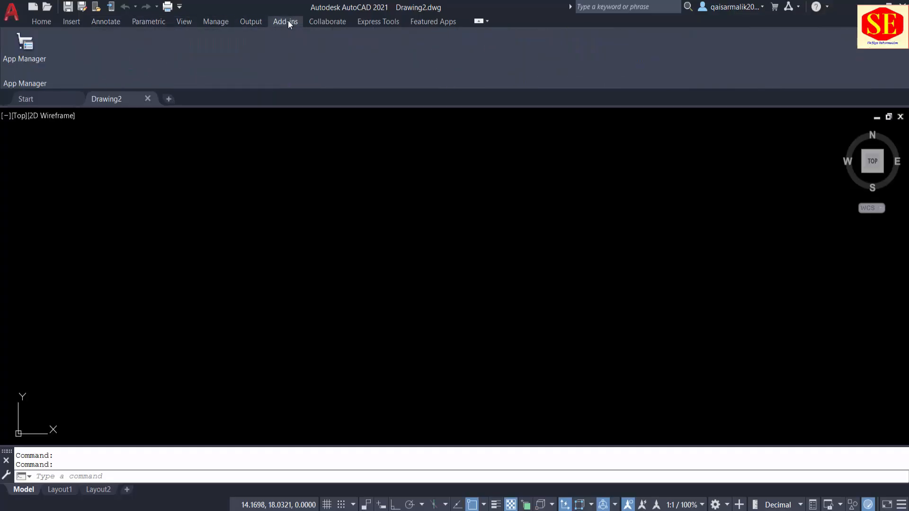
left_click(334, 23)
left_click(373, 22)
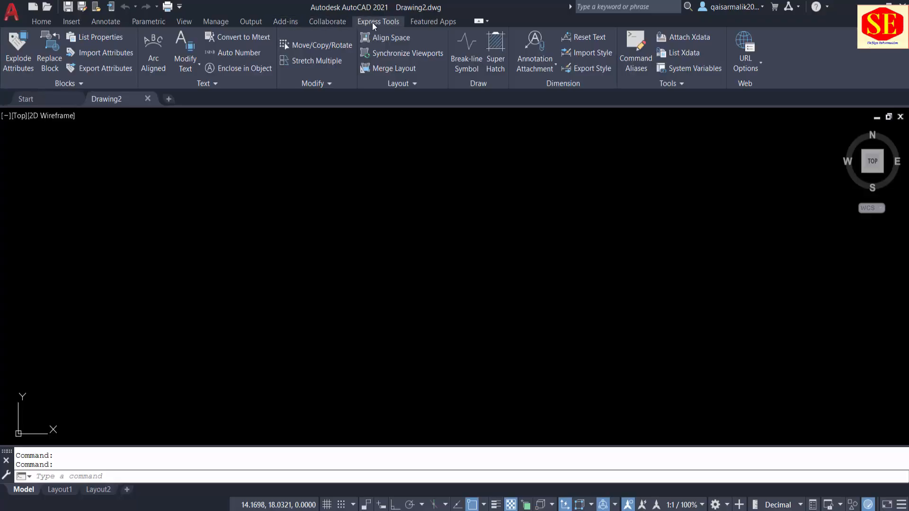
left_click(430, 22)
left_click(41, 22)
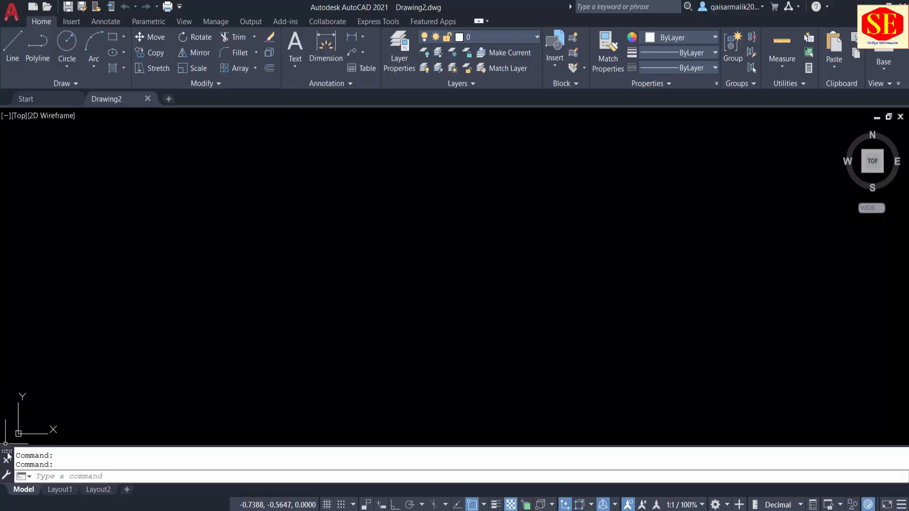
Float the command line over the drawing area and preview the suggestions for commands starting with L, B and C
left_click_drag(7, 456, 46, 199)
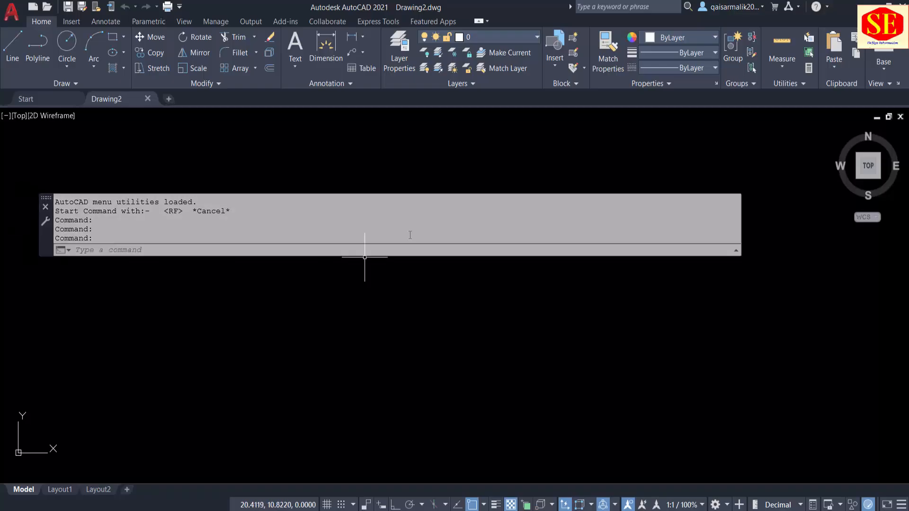
type("L")
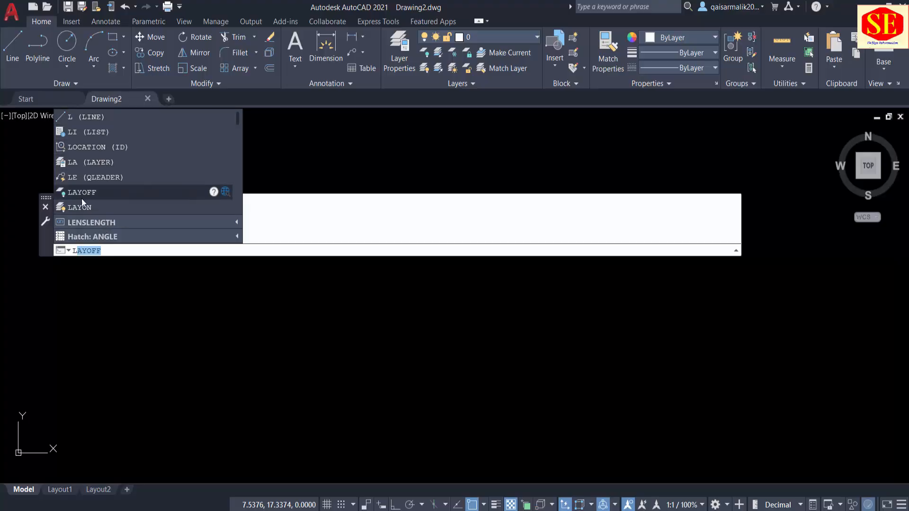
key("BackSpace")
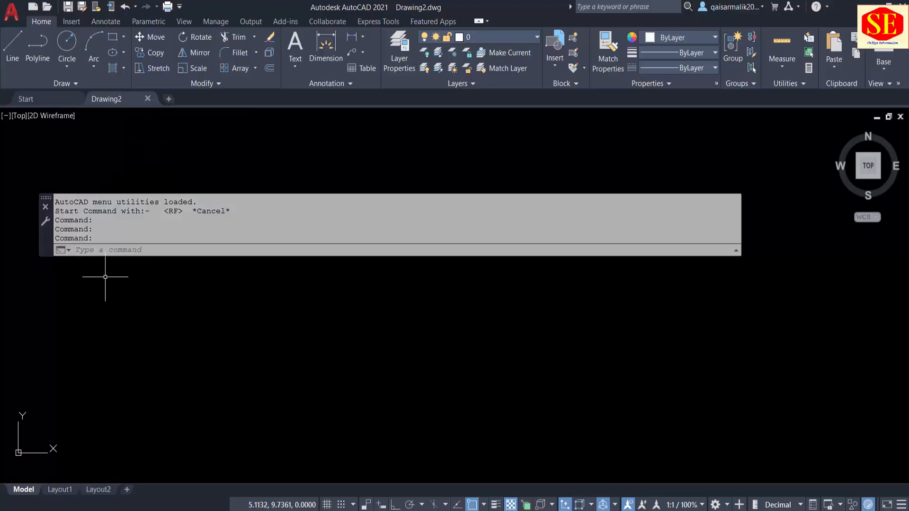
type("BE")
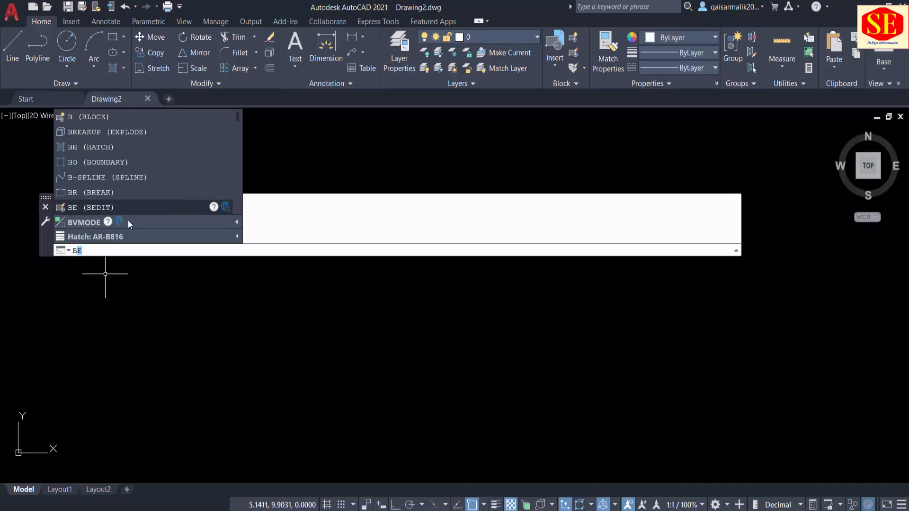
key("Escape")
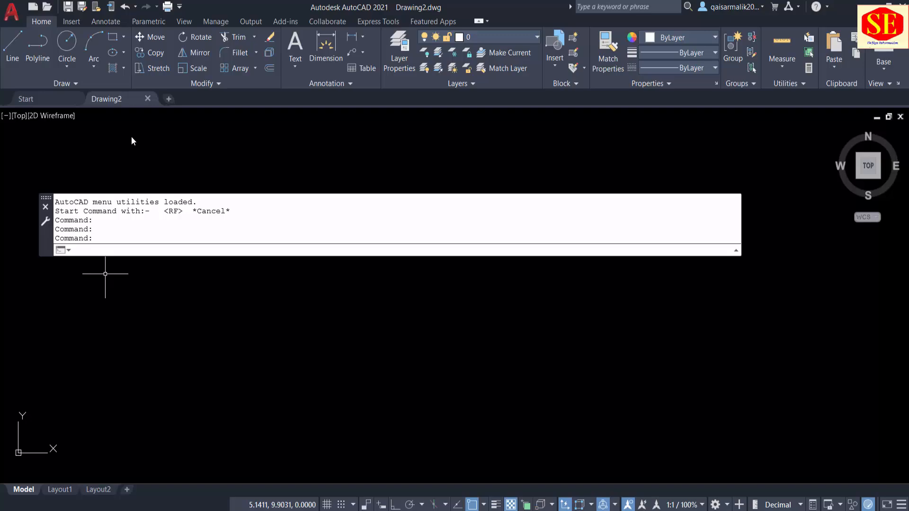
type("COORDINATES")
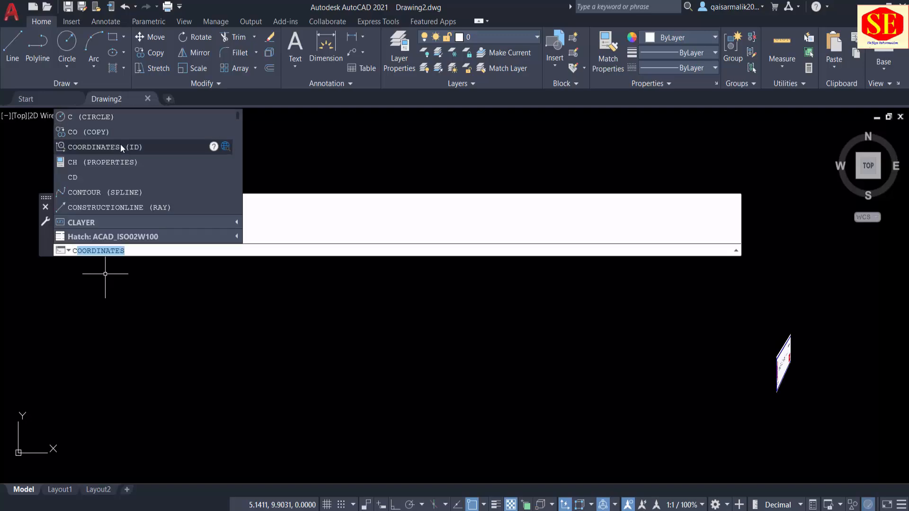
key("Escape")
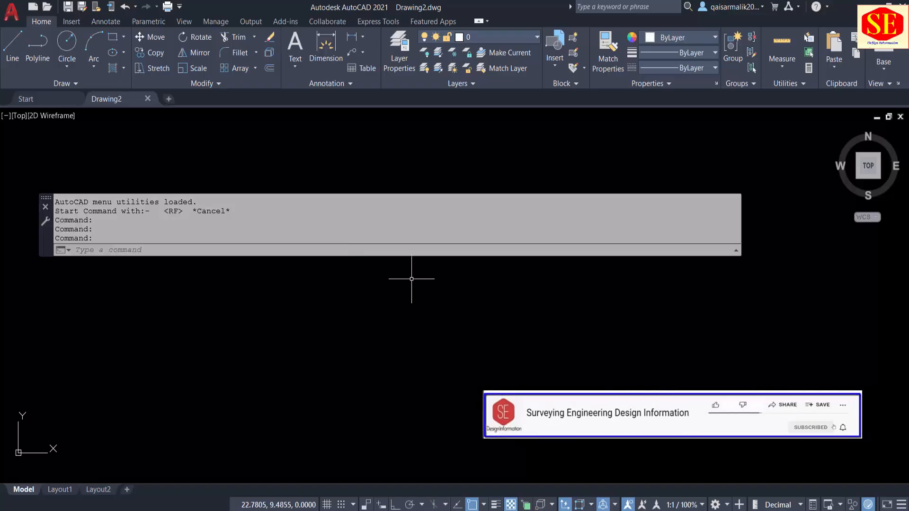
Try the command line docked below the drawing area and above the ribbon, and float it over the lower part of the drawing
left_click_drag(50, 246, 161, 482)
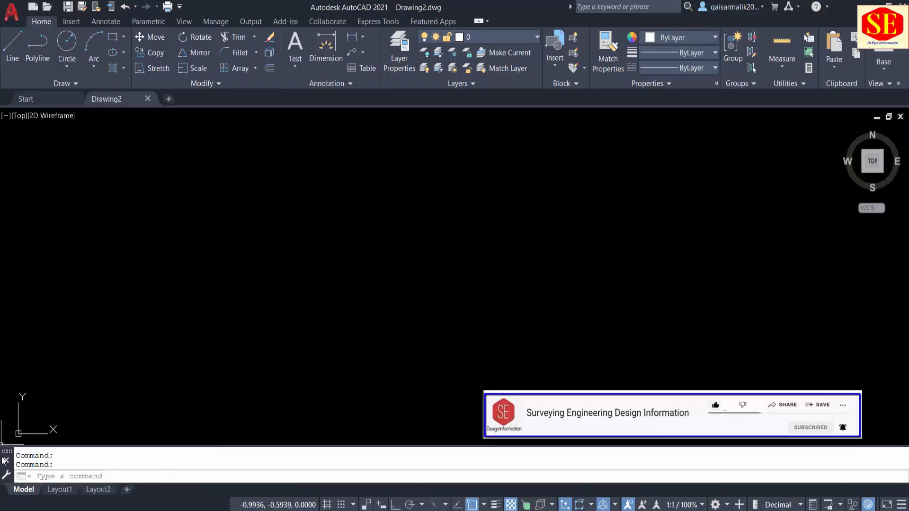
left_click_drag(7, 452, 133, 95)
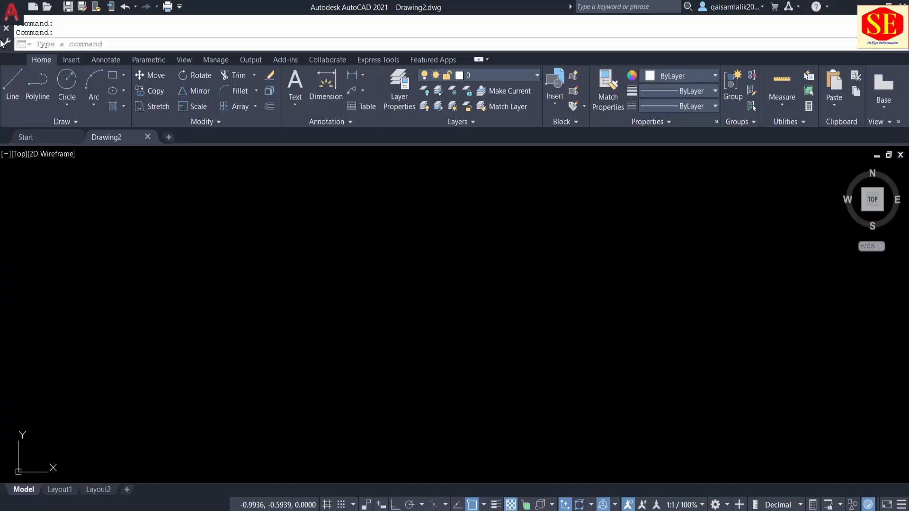
left_click_drag(3, 42, 23, 440)
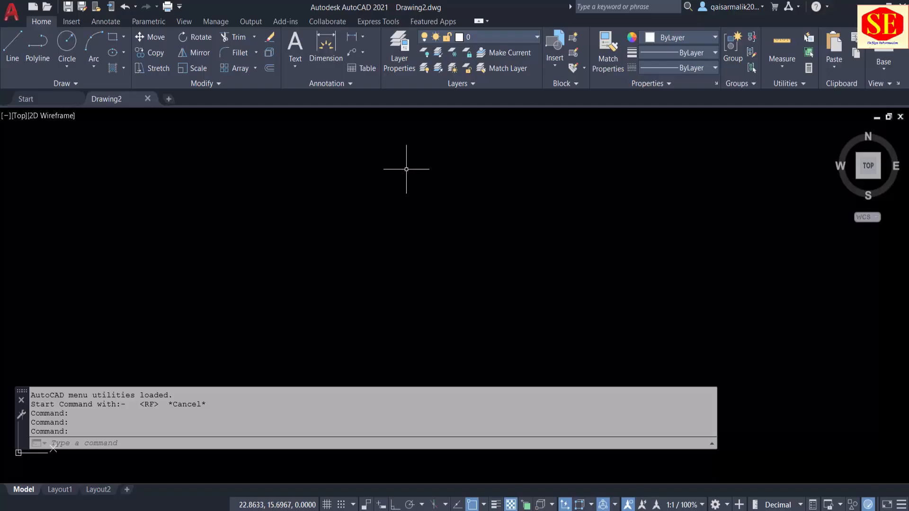
Hide and redisplay the command line, and move it to the middle of the drawing area
key("ctrl+9")
key("ctrl+9")
left_click_drag(130, 260, 85, 219)
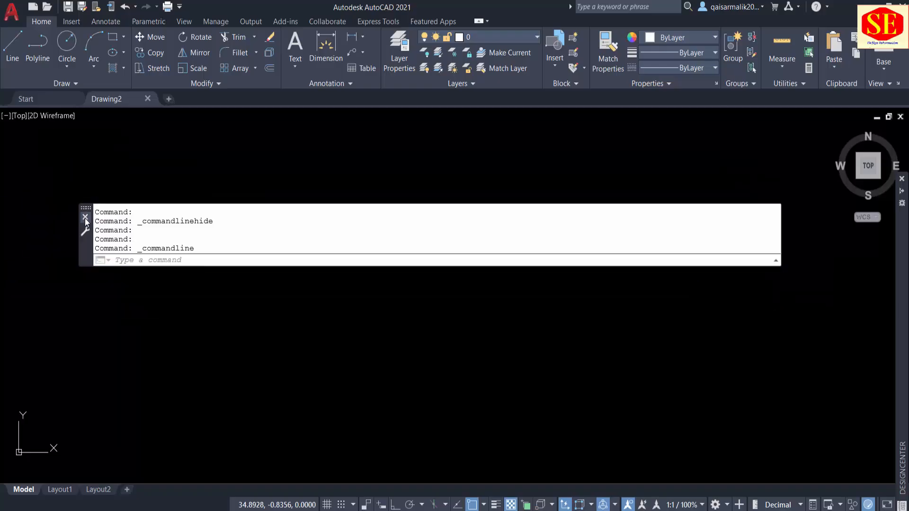
Close the command line window and confirm, redisplaying it and closing it again twice
left_click(85, 218)
left_click(503, 274)
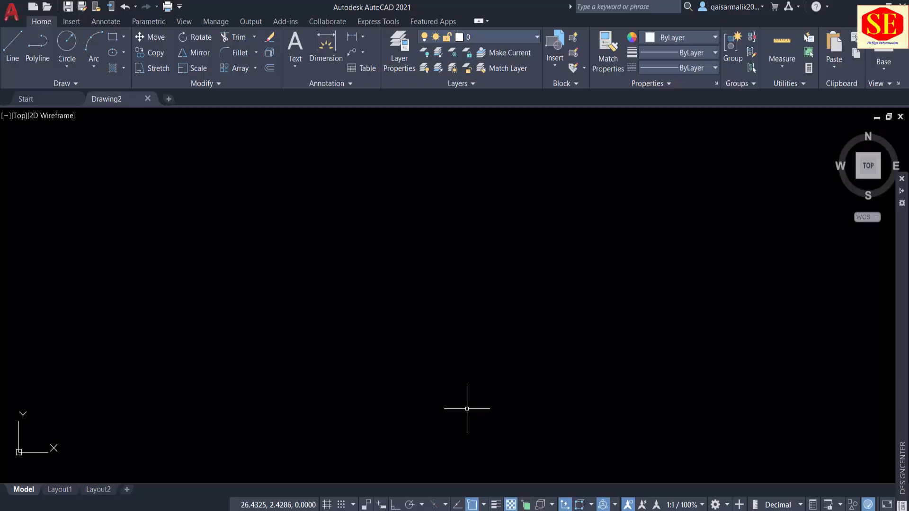
key("ctrl+9")
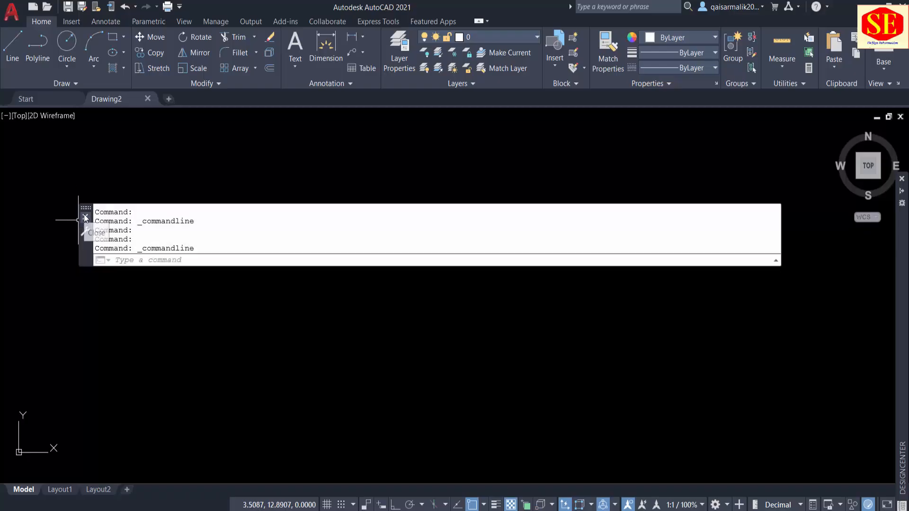
left_click(86, 218)
left_click(502, 270)
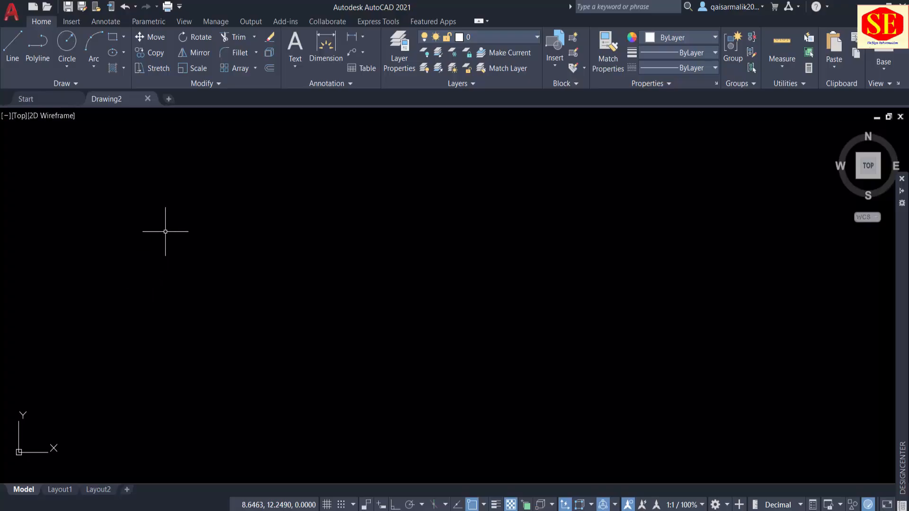
key("ctrl+9")
key("ctrl+9")
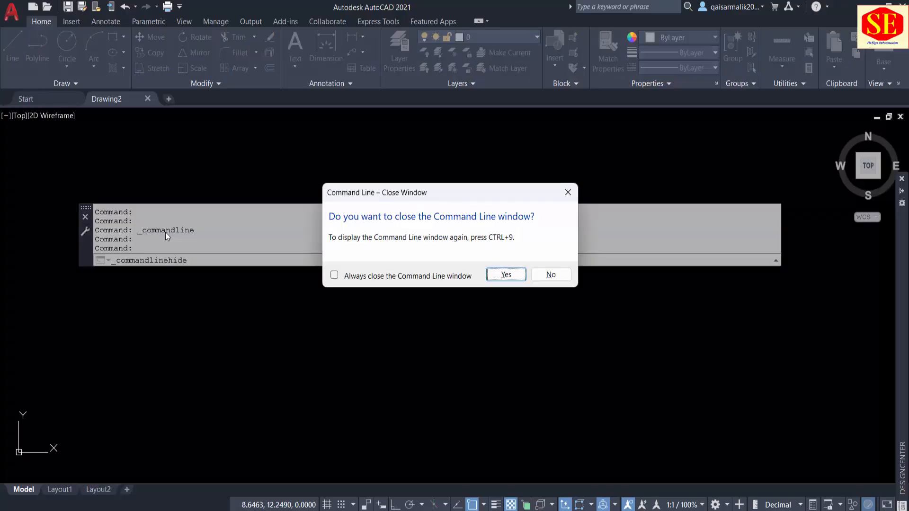
left_click(518, 274)
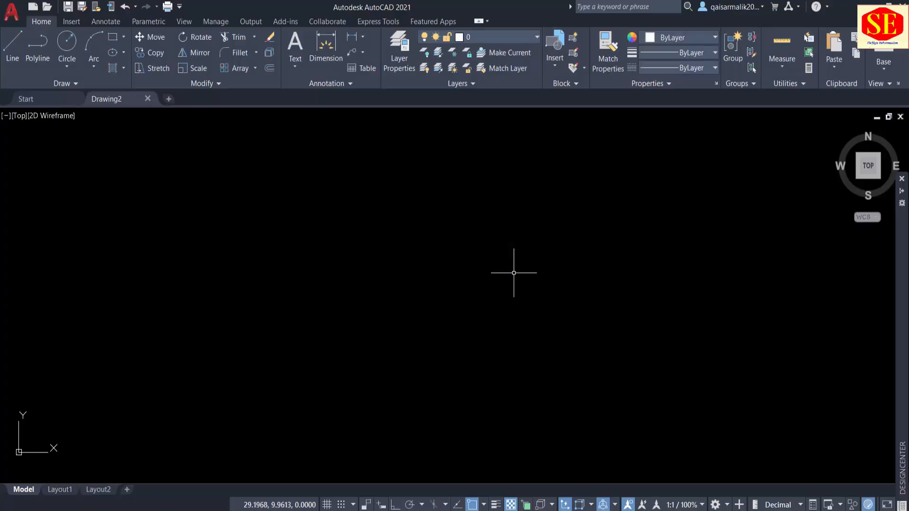
Redisplay the command line and move it to the upper part of the drawing area
key("ctrl+9")
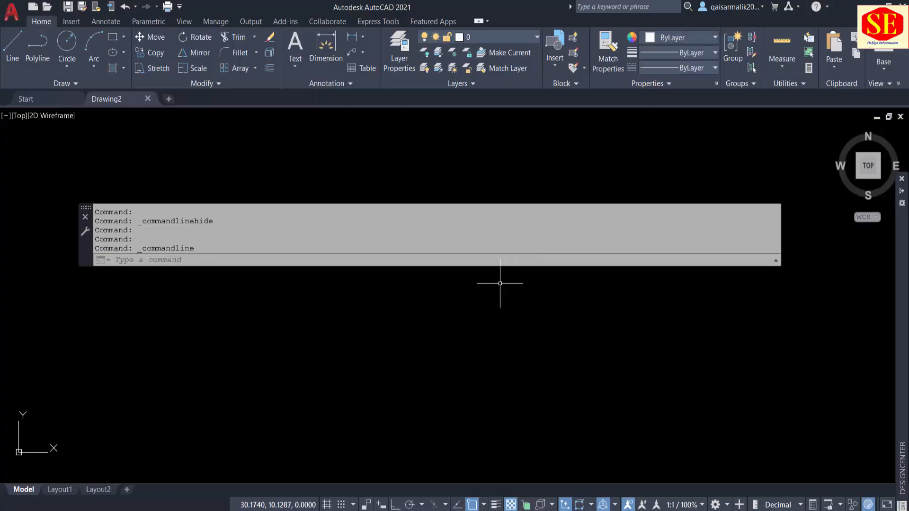
left_click_drag(84, 239, 126, 238)
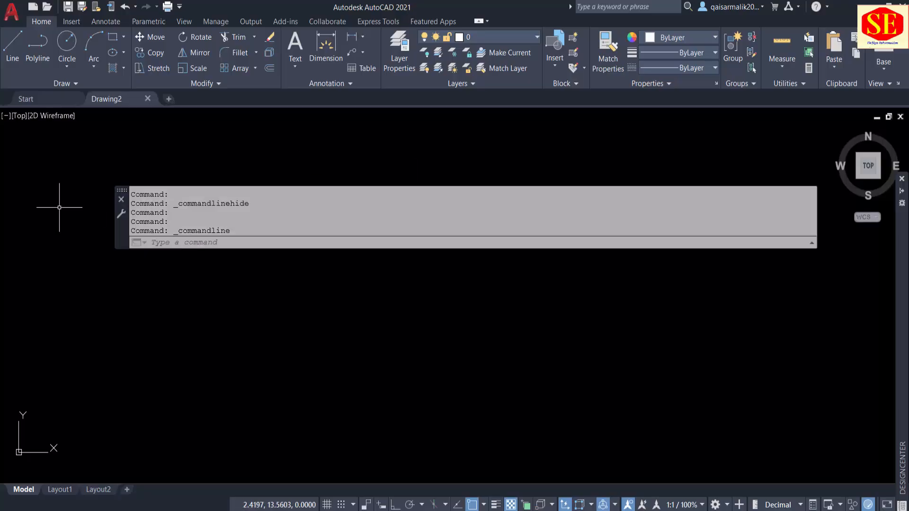
left_click_drag(121, 232, 138, 179)
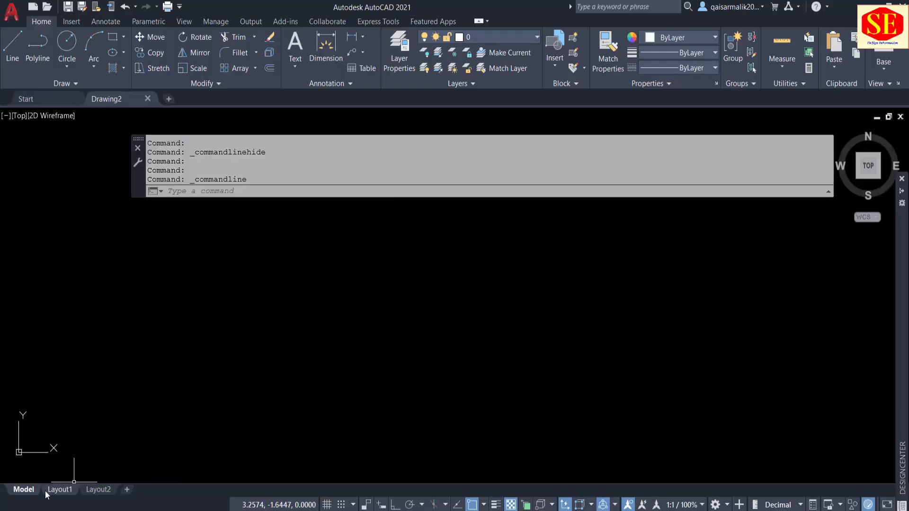
View the Layout1 and Layout2 paper spaces and return to model space
left_click(60, 489)
left_click(99, 502)
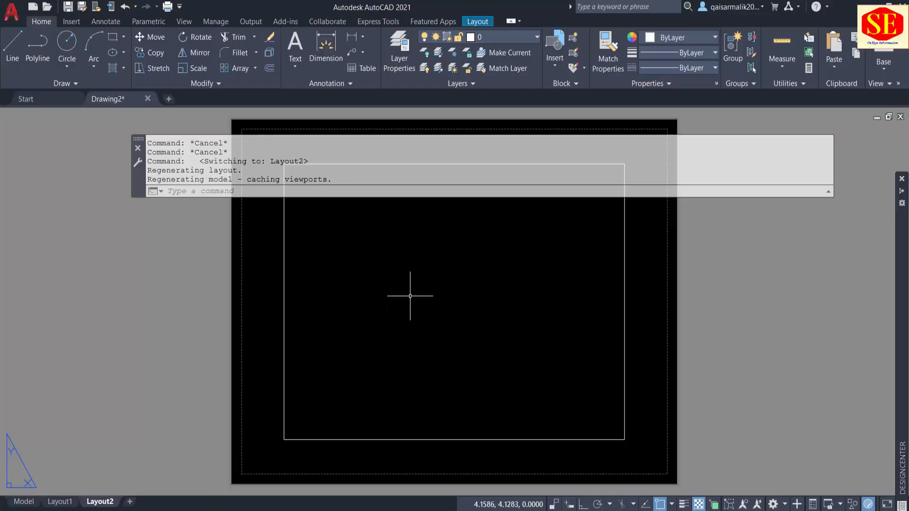
mouse_move(72, 505)
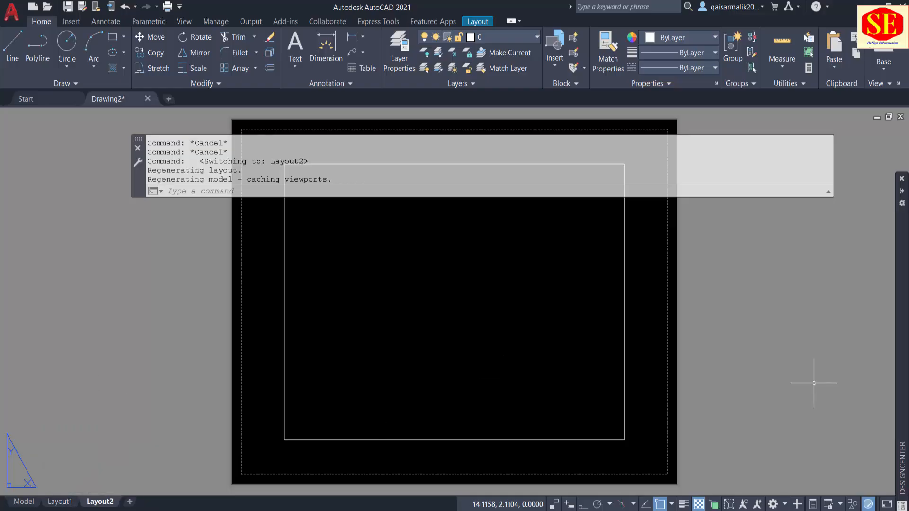
left_click(24, 501)
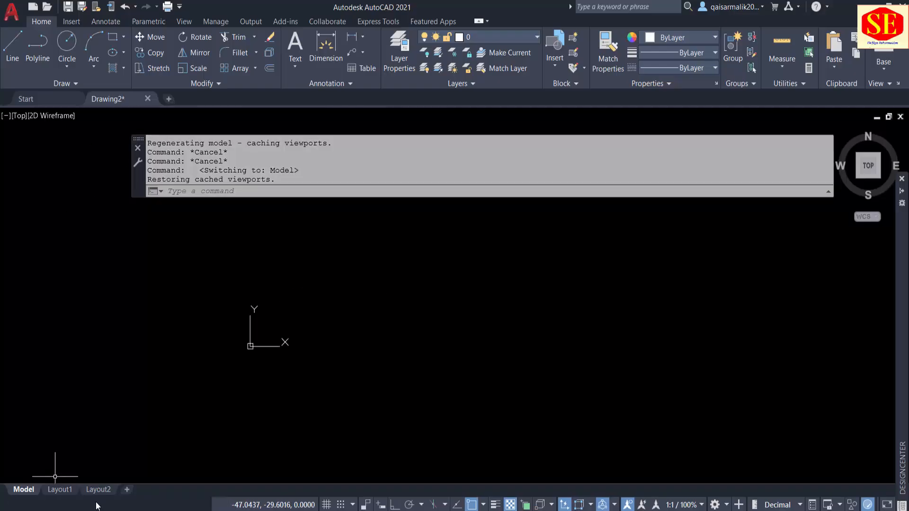
Move the floating command line down to the area below the drawing
left_click_drag(138, 187, 37, 505)
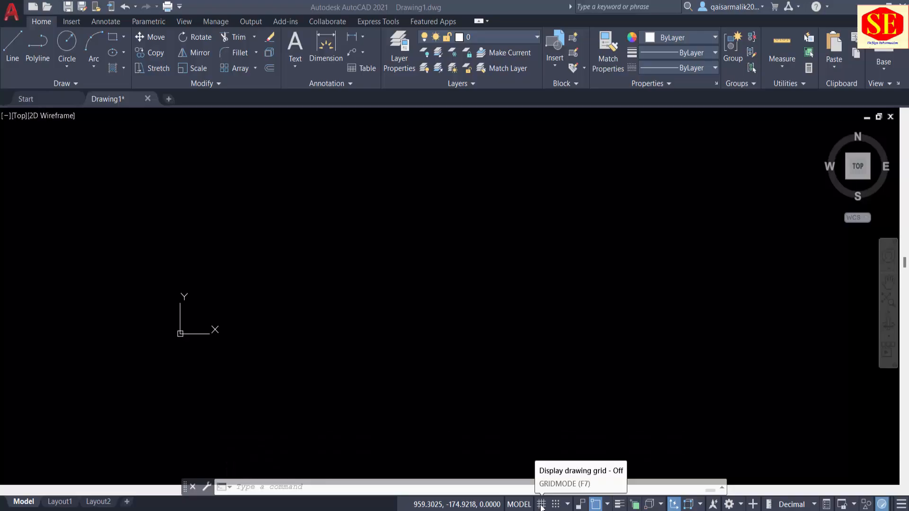
Turn the drawing grid on and switch it off again
scroll(315, 300, "down", 2)
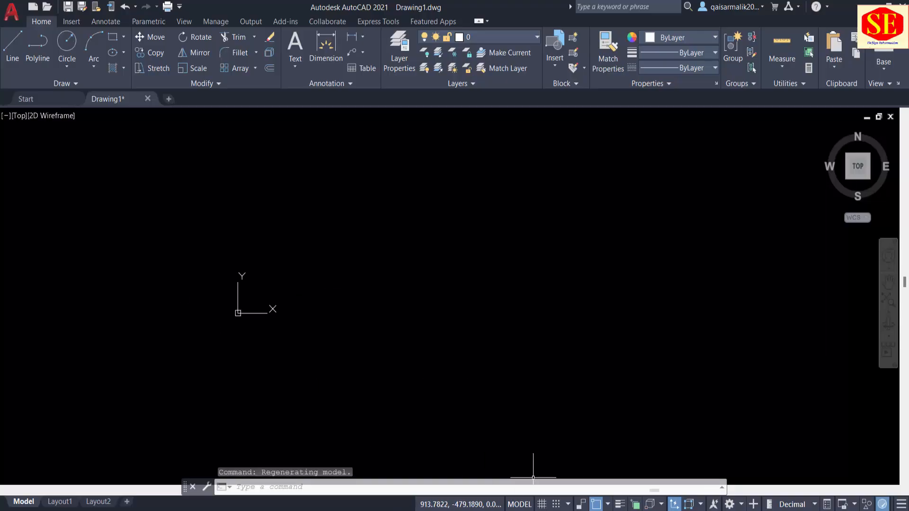
left_click(541, 505)
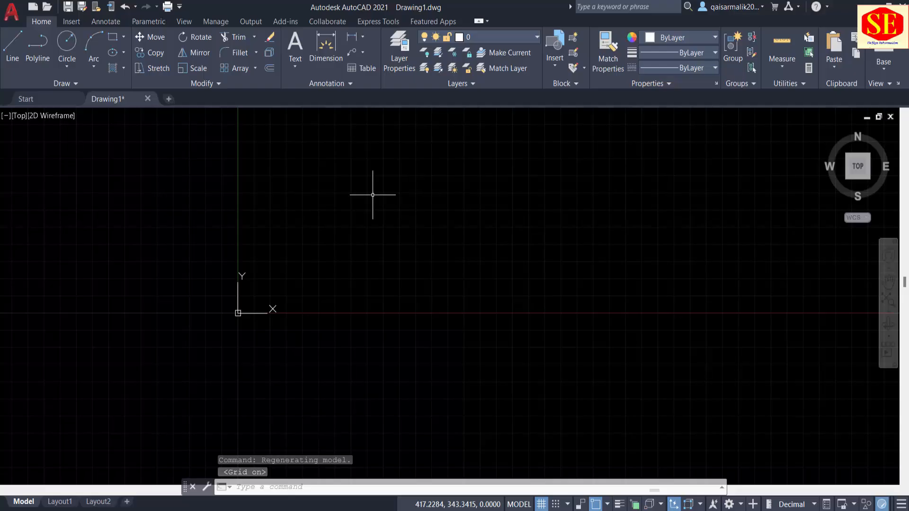
key("F7")
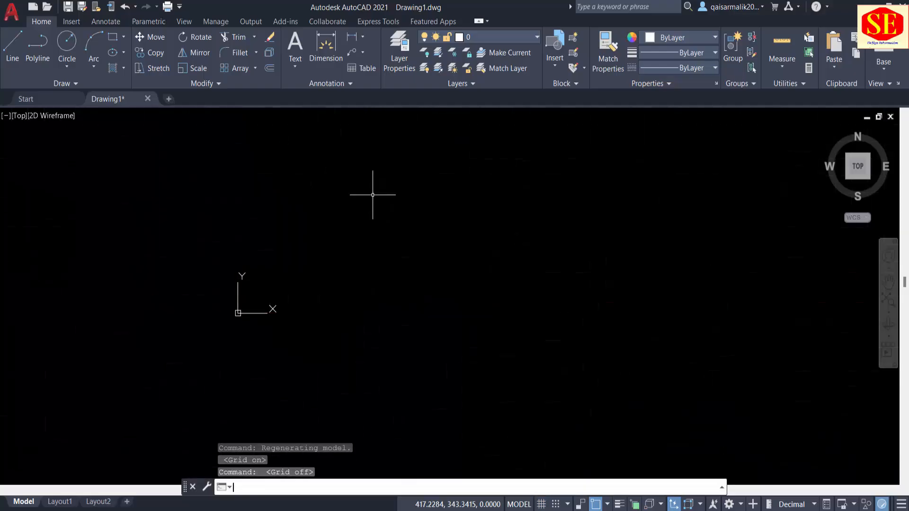
Toggle the drawing grid on and off repeatedly with a closer zoom in between, ending with it on
key("F7")
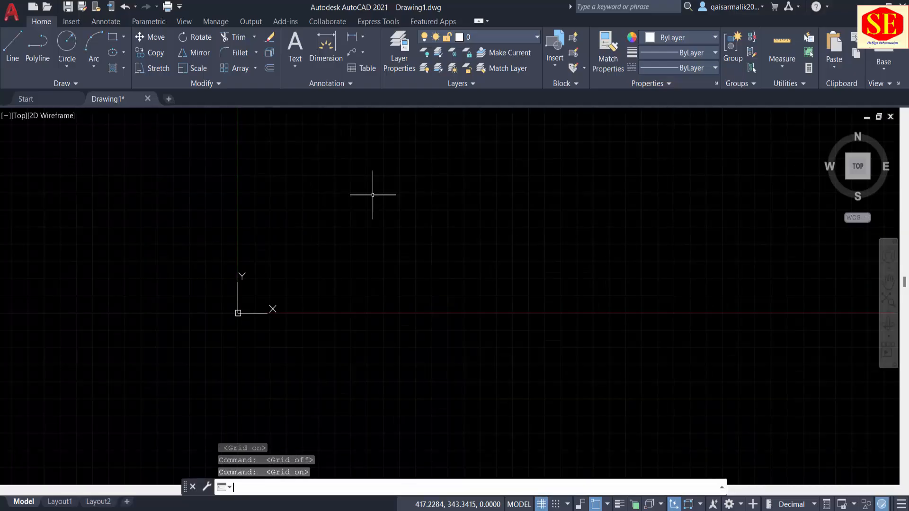
key("F7")
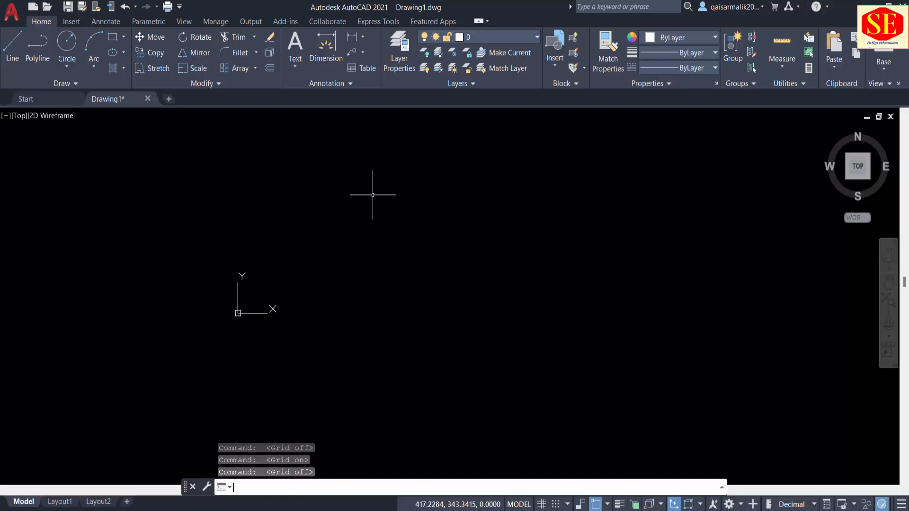
key("F7")
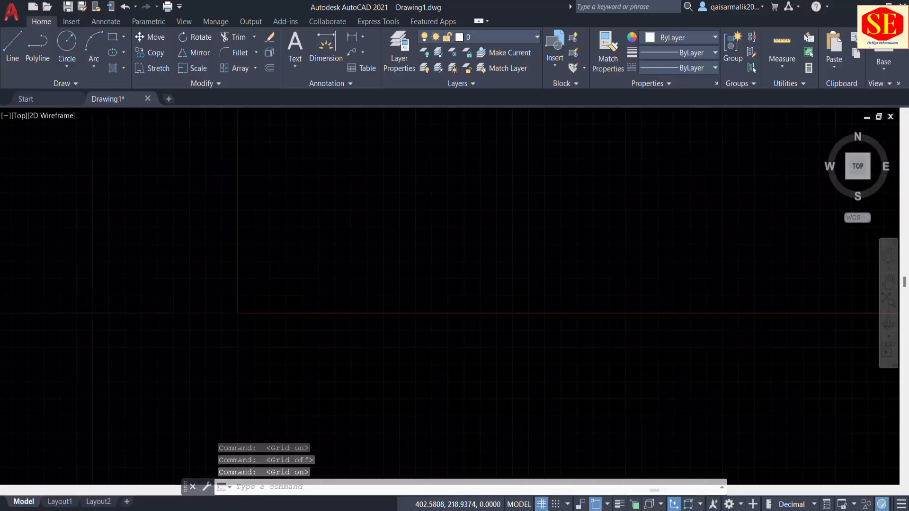
scroll(368, 237, "up", 2)
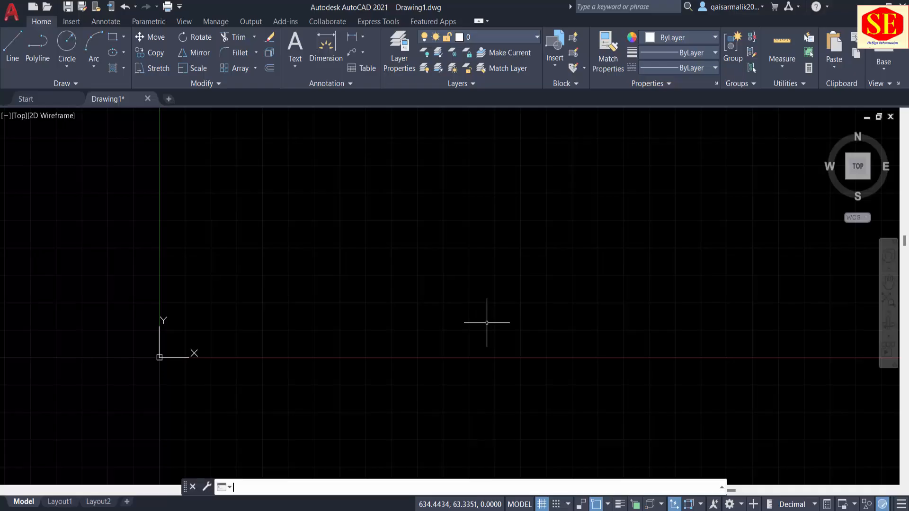
key("F7")
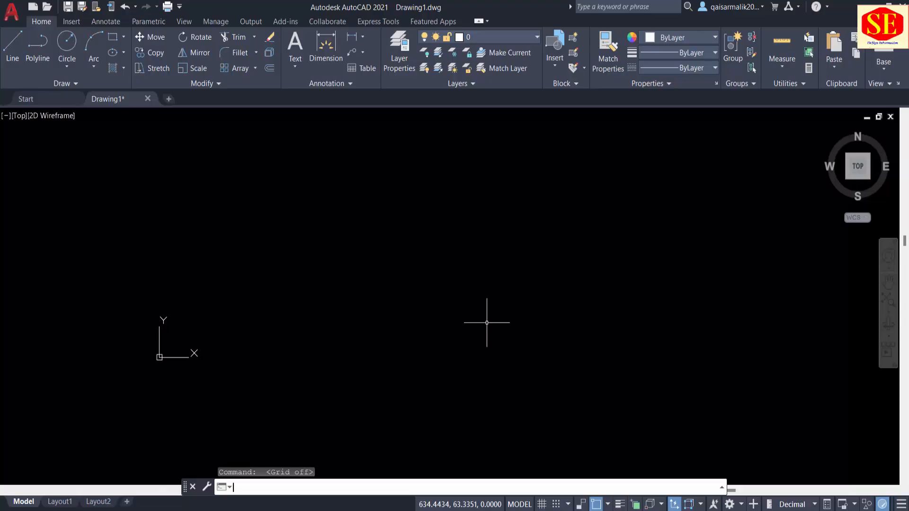
key("F7")
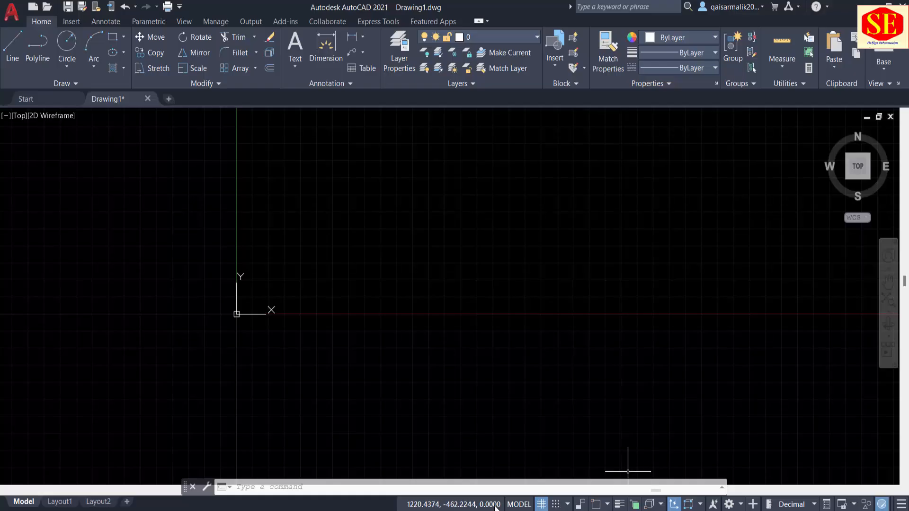
Turn on snap mode and look through all pages of the Drafting Settings, from Polar Tracking to Selection Cycling, cancelling without changes
left_click(559, 505)
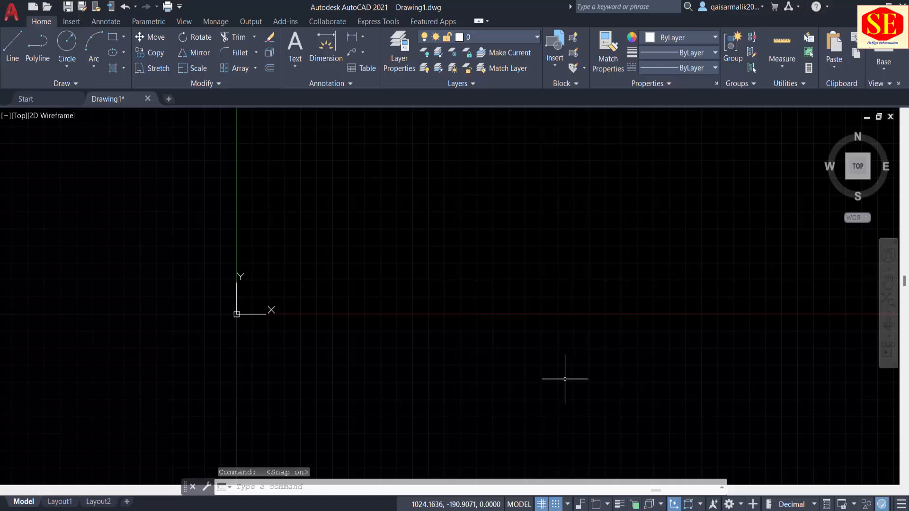
left_click(568, 505)
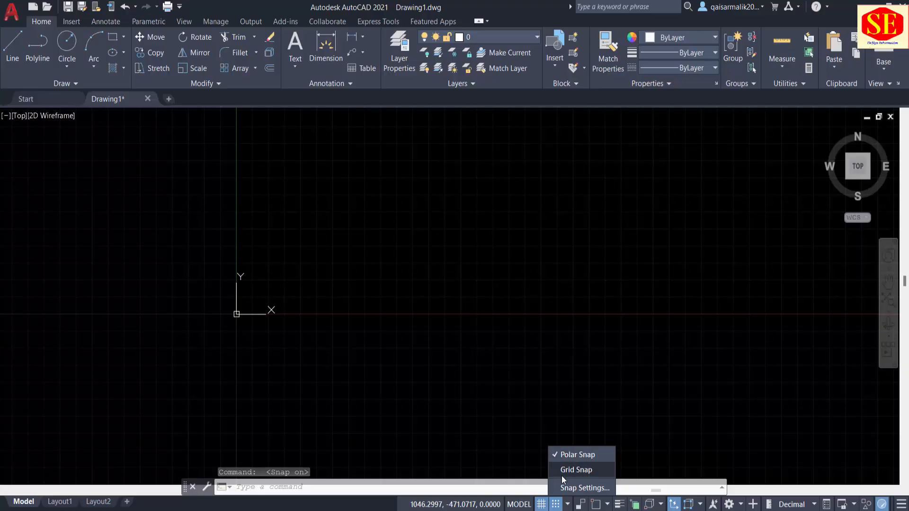
left_click(577, 488)
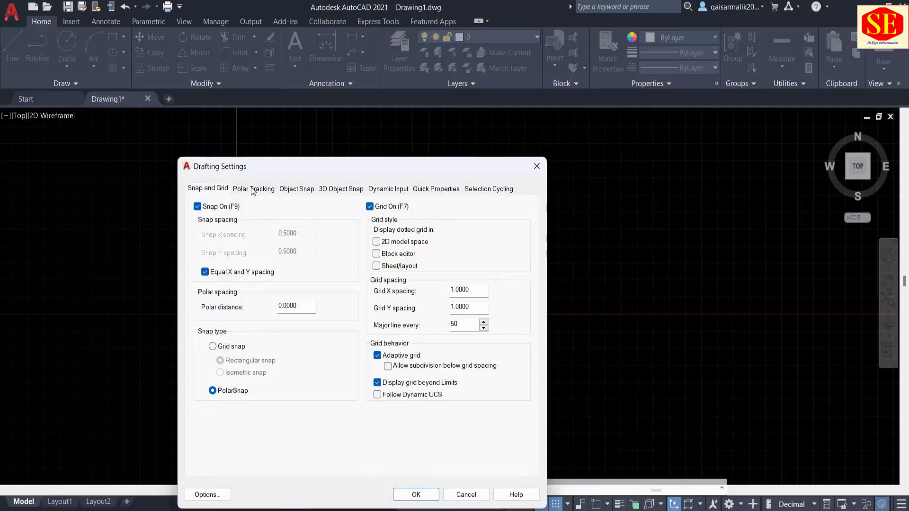
left_click(252, 189)
left_click(297, 189)
left_click(338, 189)
left_click(372, 190)
left_click(422, 190)
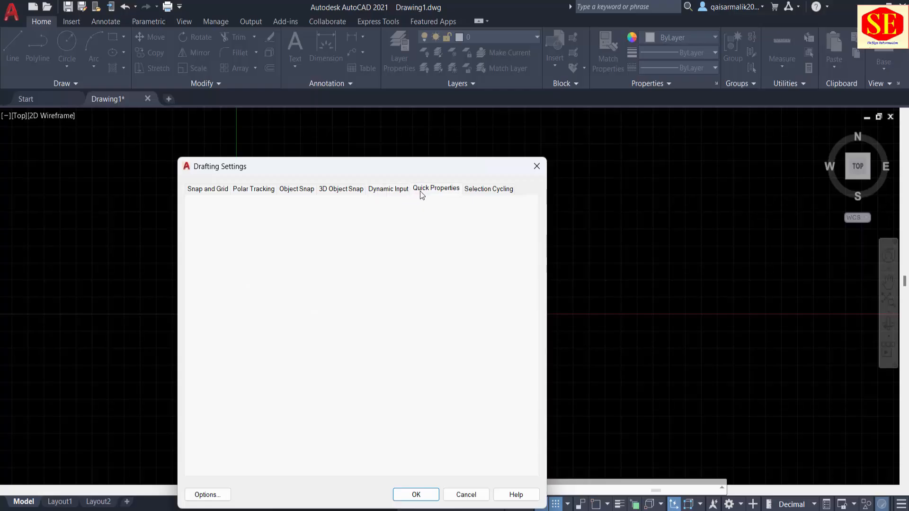
left_click(481, 189)
left_click(466, 495)
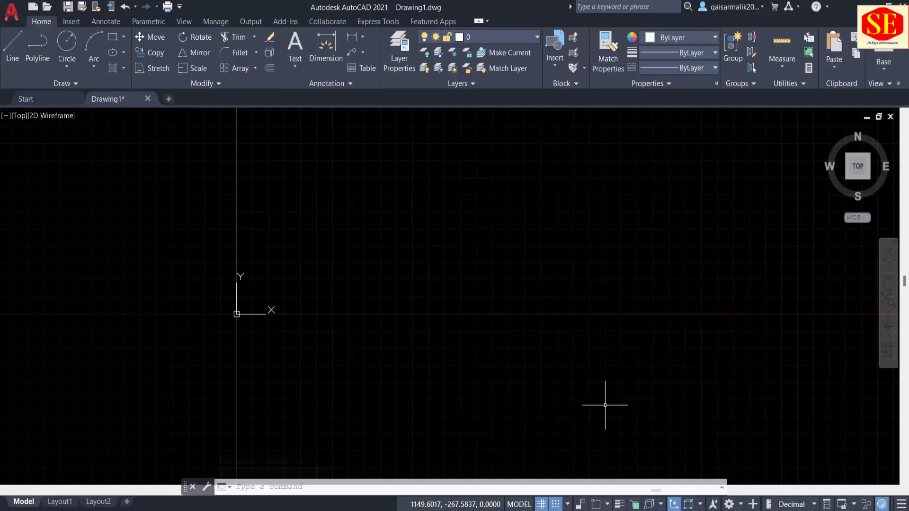
Turn off both the drawing grid and snap mode
left_click(541, 505)
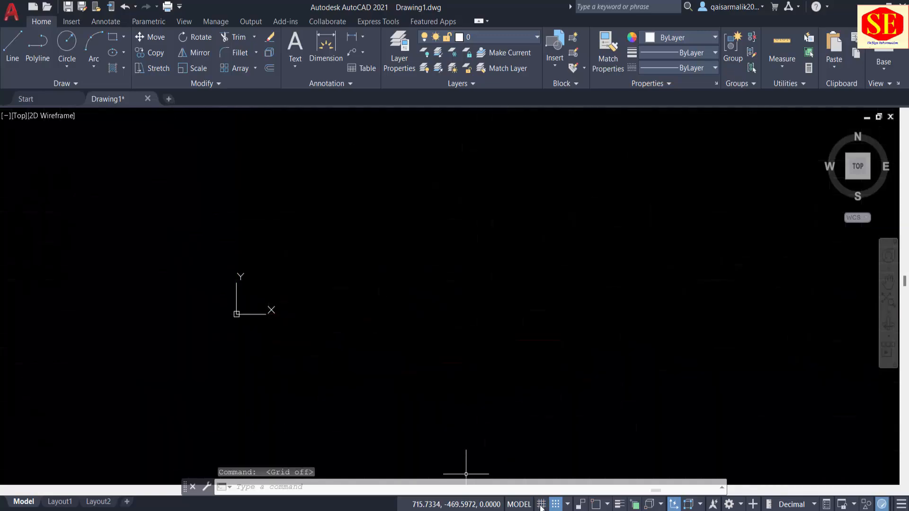
left_click(556, 505)
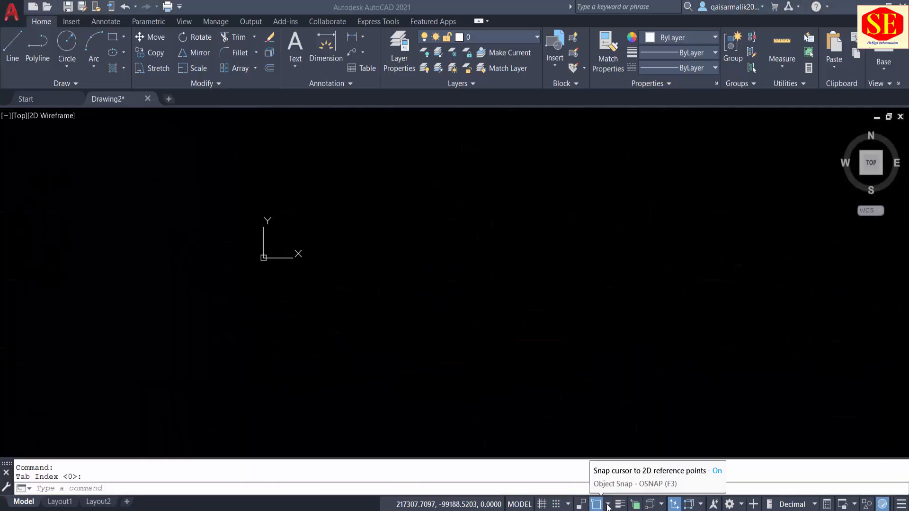
Switch object snap off and back on, and review the object snap modes and their settings without changing them
left_click(598, 505)
left_click(598, 505)
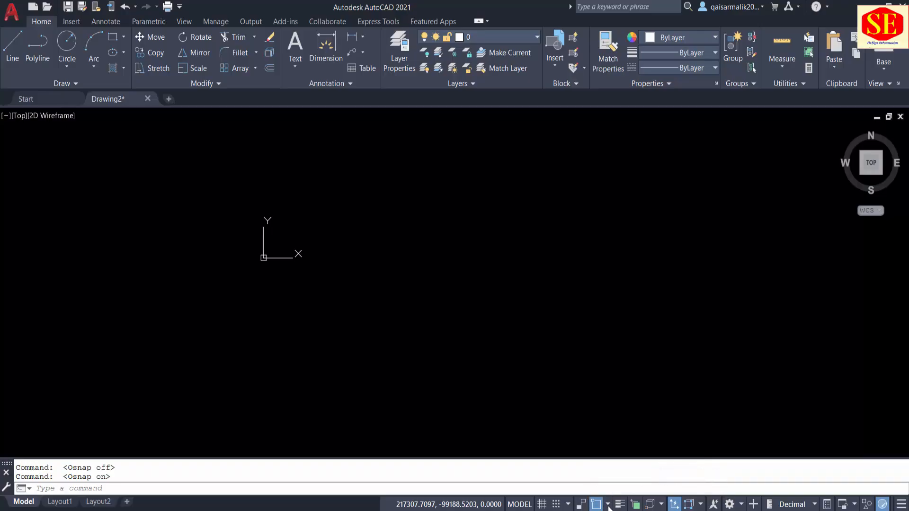
left_click(608, 505)
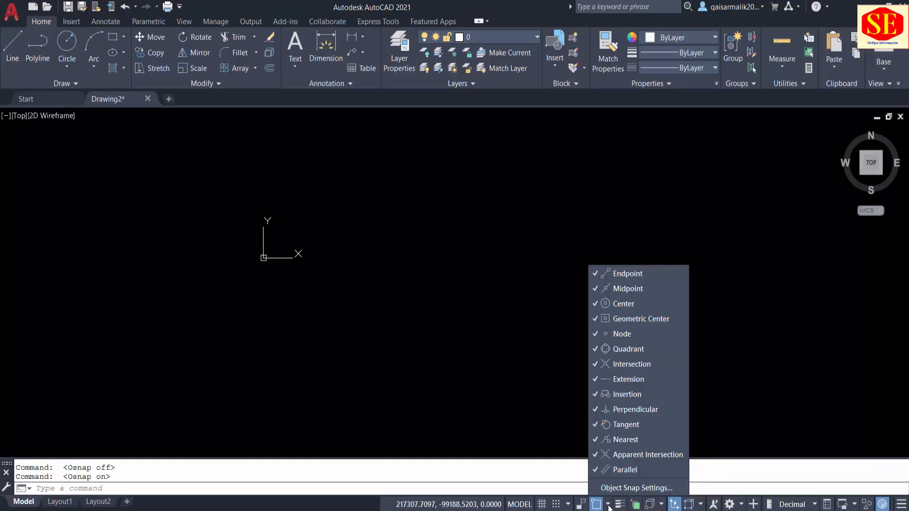
left_click(635, 491)
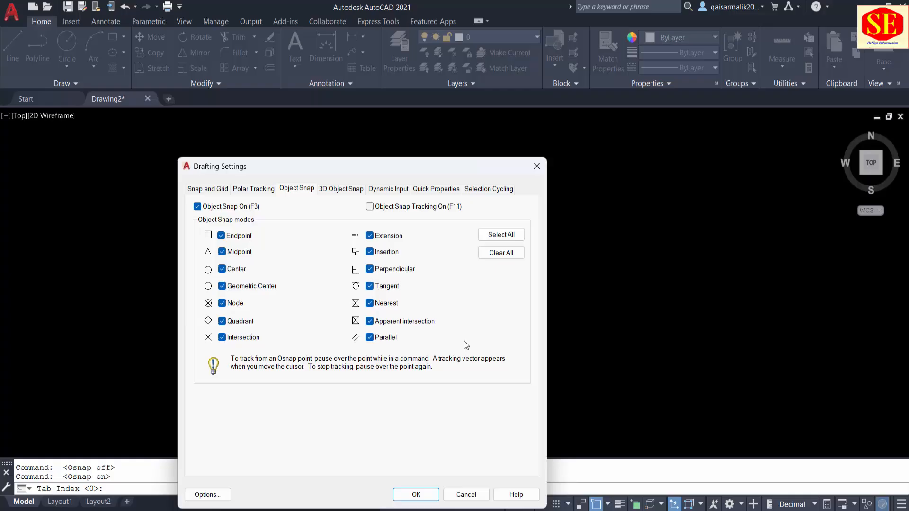
left_click(466, 494)
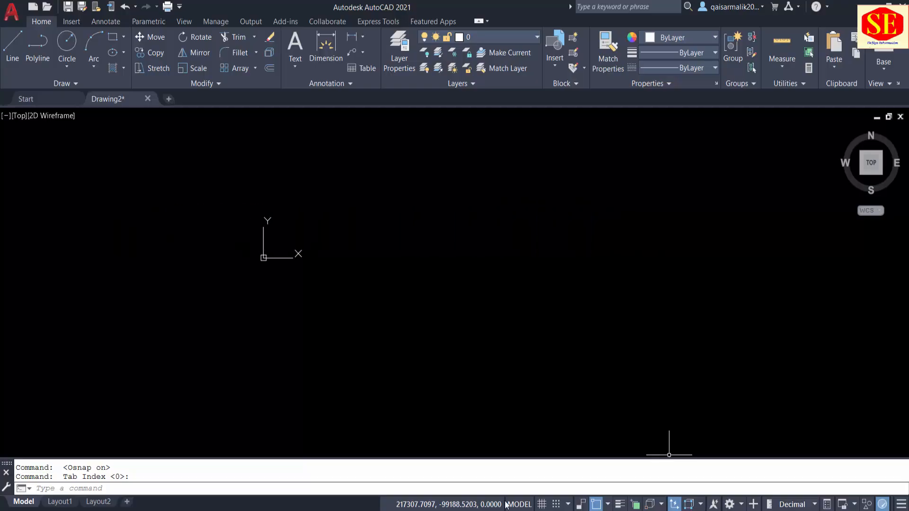
Examine the customization list of status bar tools and close it without changes
left_click(902, 506)
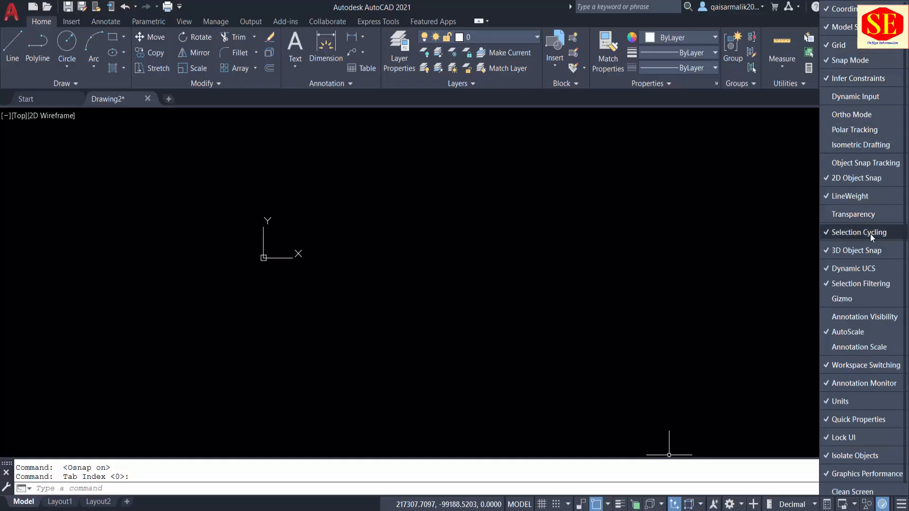
scroll(869, 260, "down", 1)
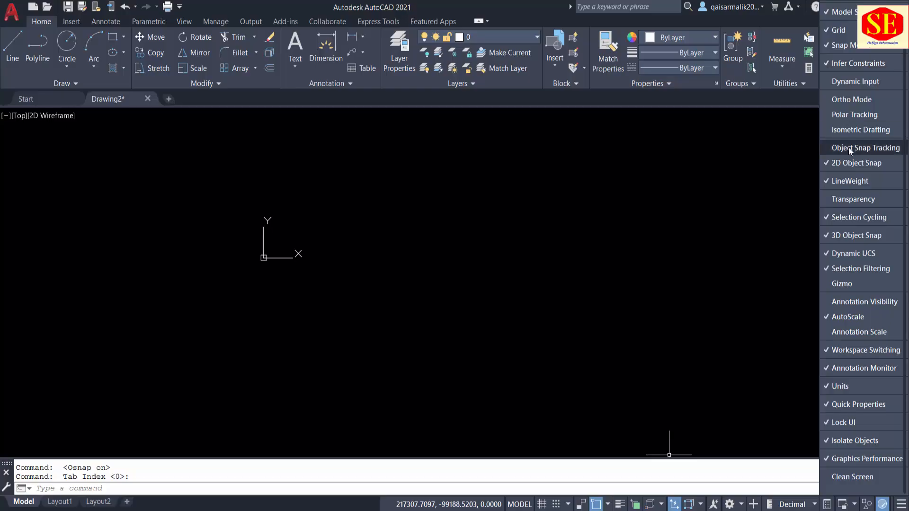
left_click(579, 218)
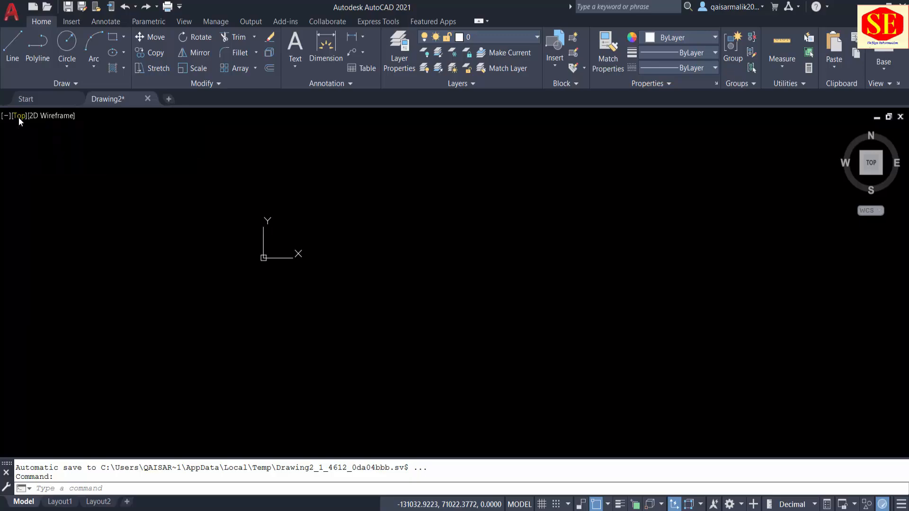
Switch the model view to Bottom and return it to Top
left_click(19, 118)
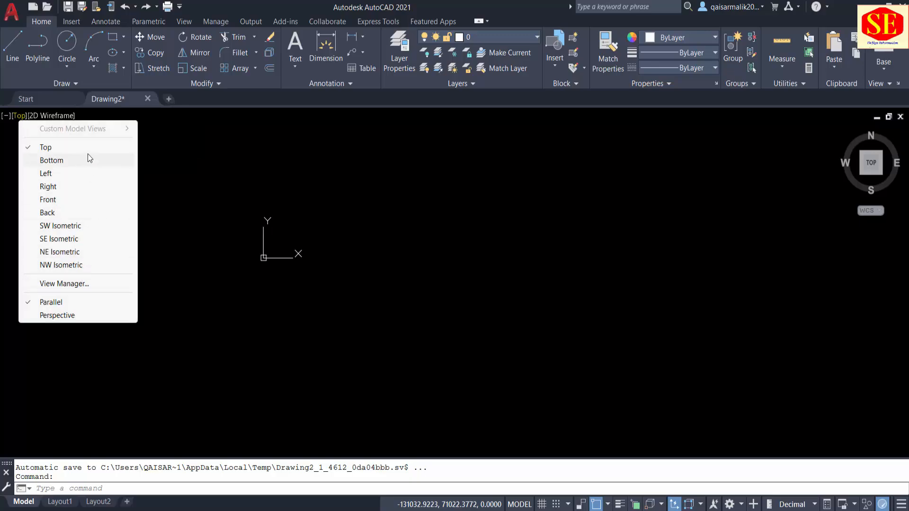
left_click(64, 160)
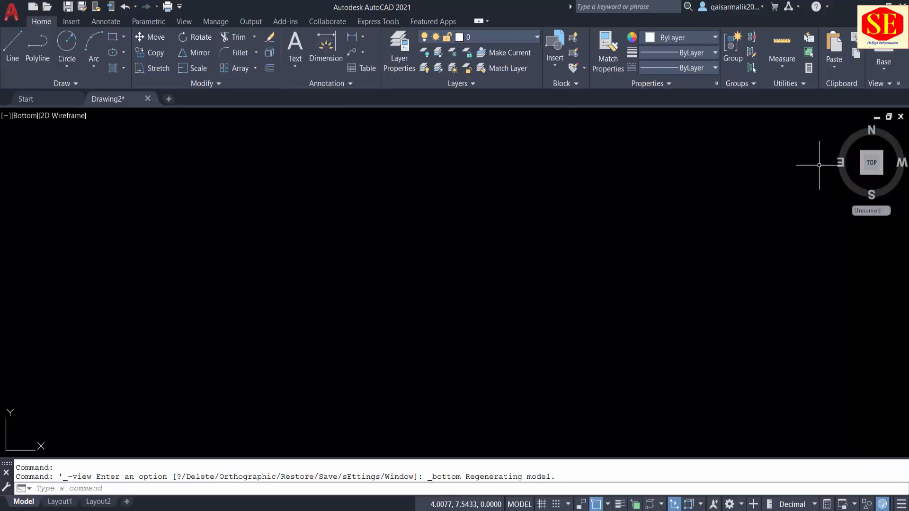
left_click(27, 118)
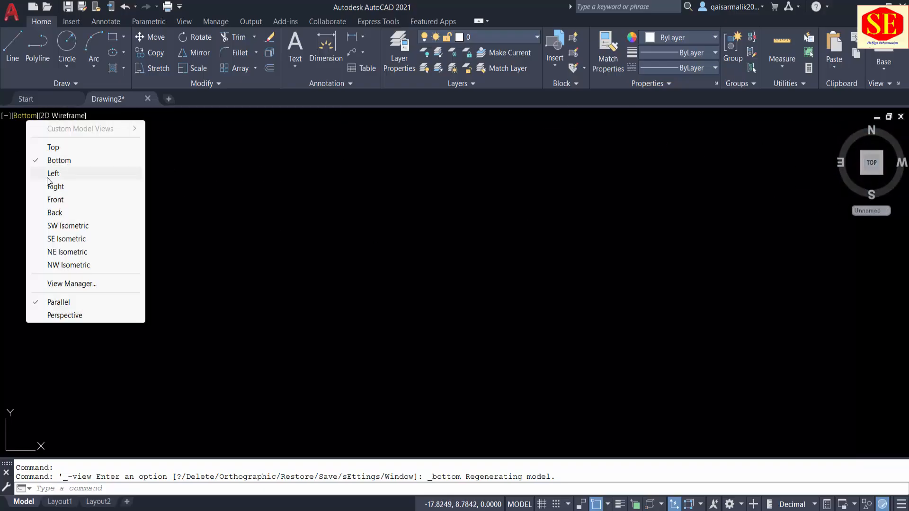
left_click(58, 146)
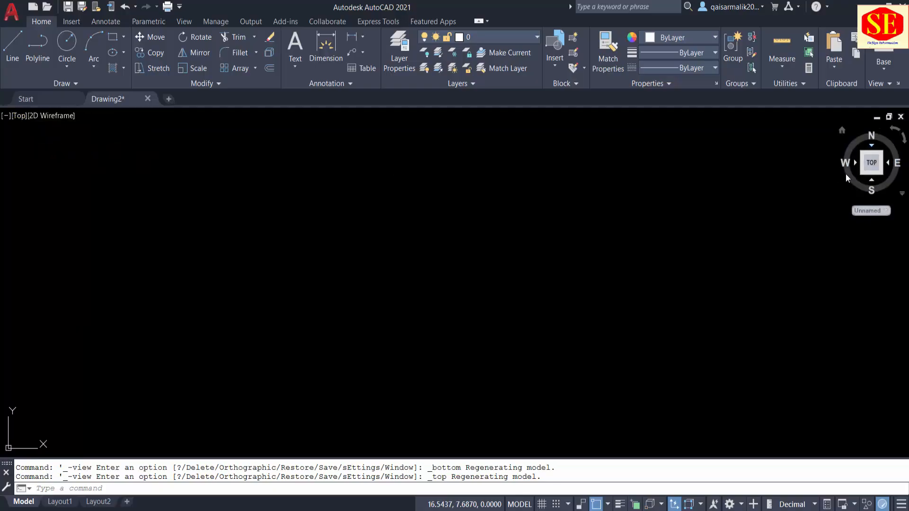
Review the preset views and visual style options of the viewport without changing them
left_click(15, 115)
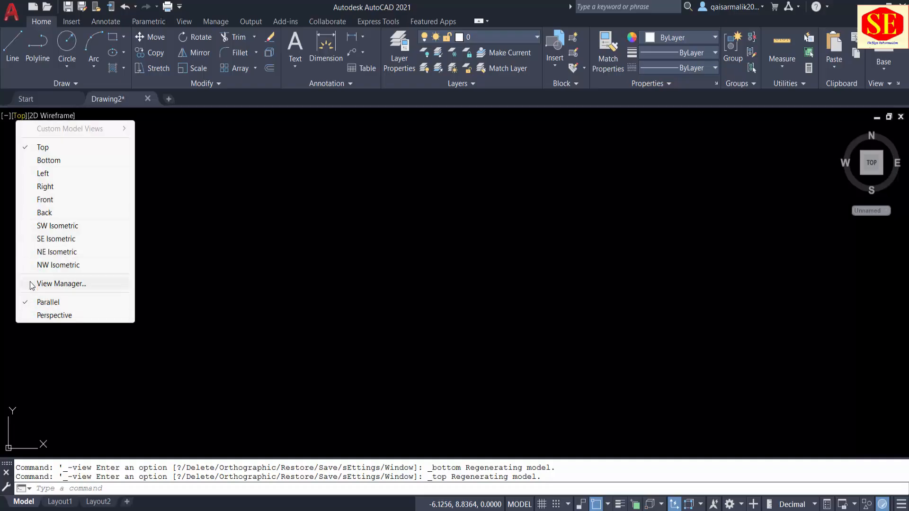
left_click(50, 113)
left_click(50, 115)
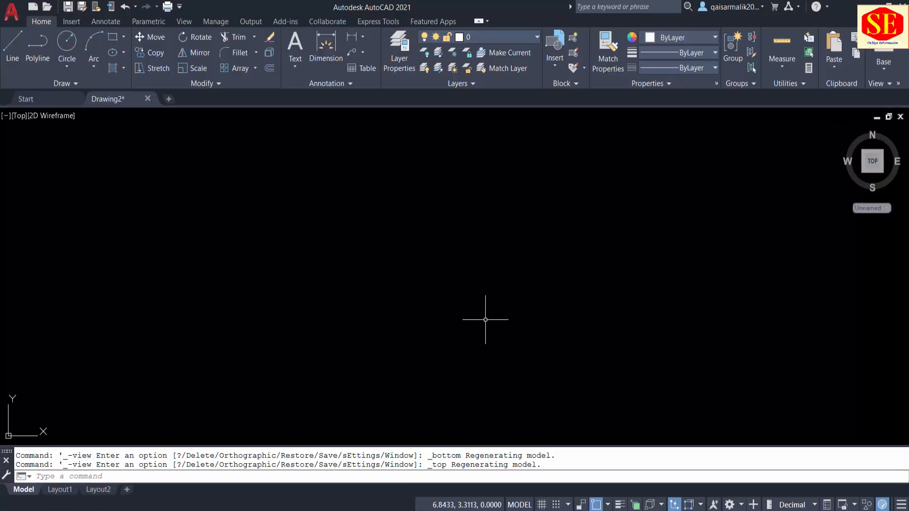
Orbit the model space freely in 3D and restore the Top view
middle_click_drag(459, 300, 700, 189, "shift")
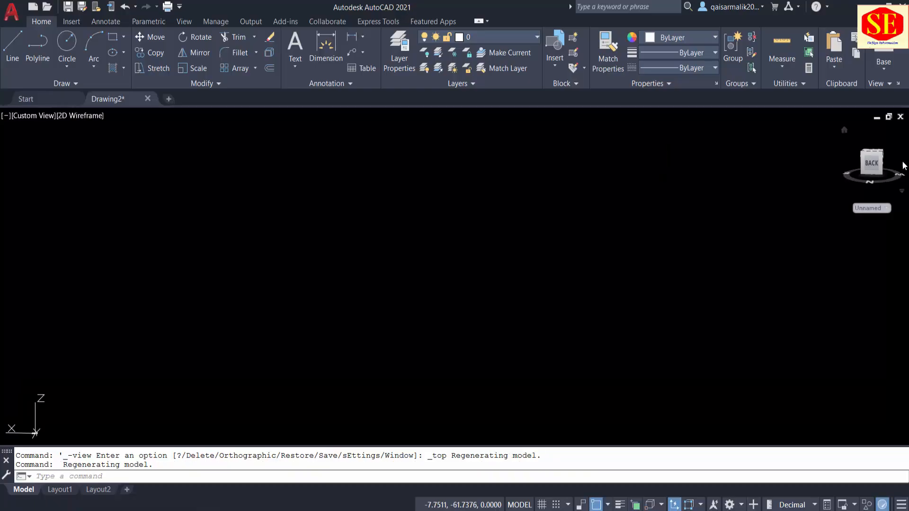
middle_click_drag(793, 191, 781, 199, "shift")
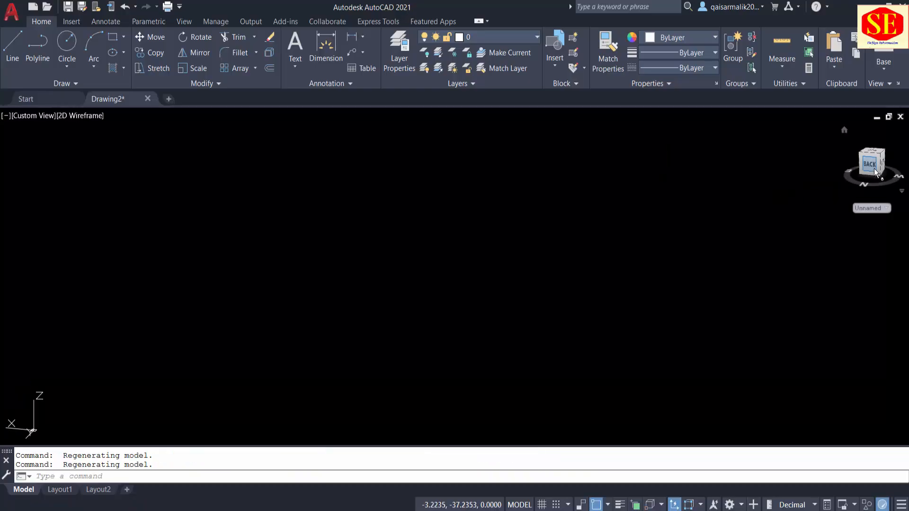
middle_click_drag(720, 270, 628, 414, "shift")
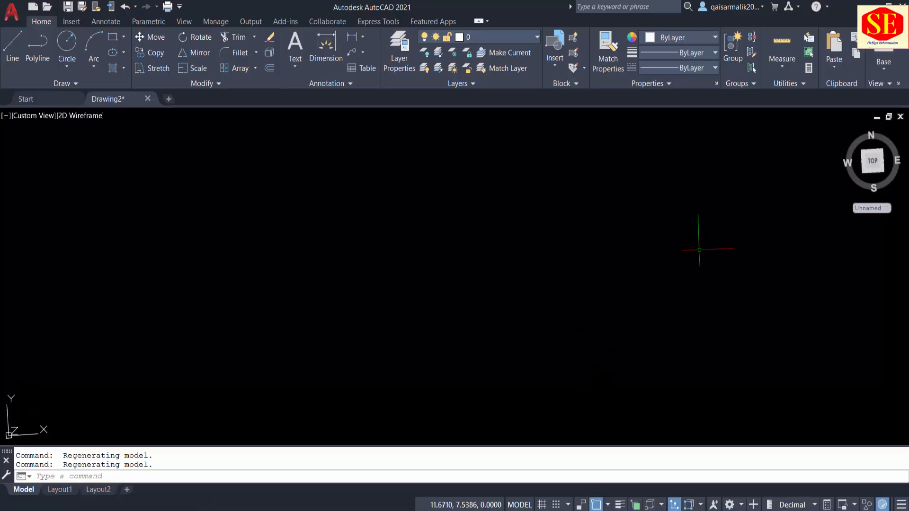
left_click(23, 117)
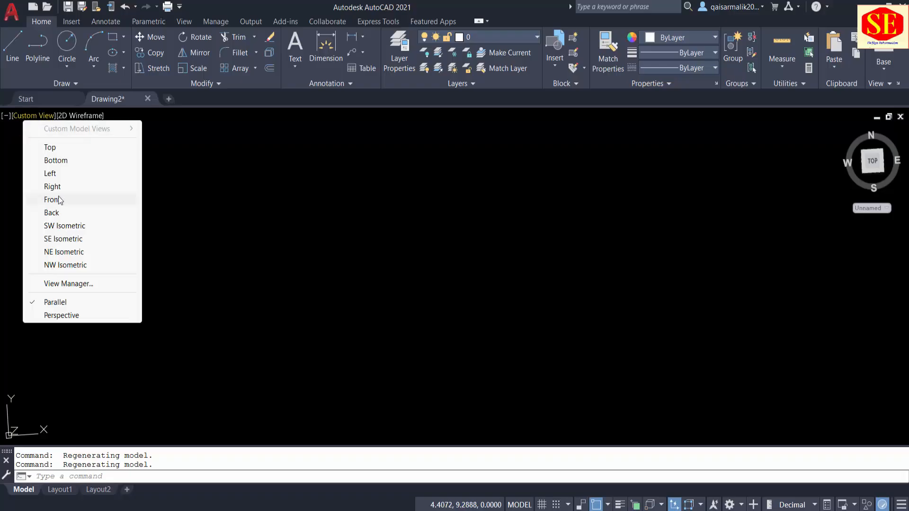
left_click(51, 146)
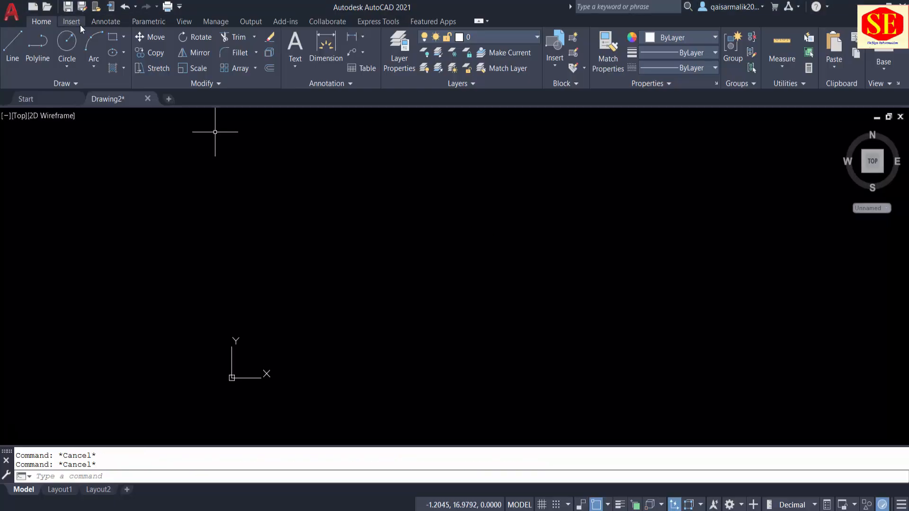
Switch the workspace to 3D Basics and from there to 3D Modeling
left_click(740, 505)
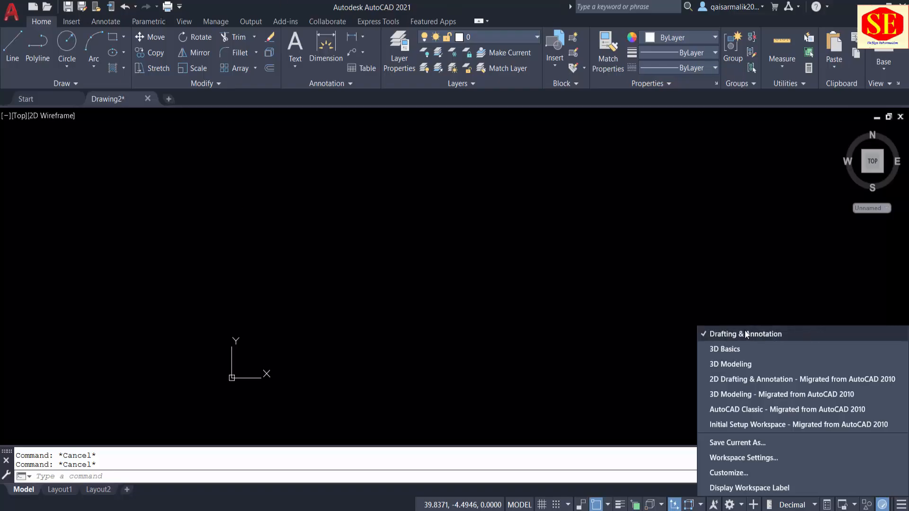
left_click(724, 351)
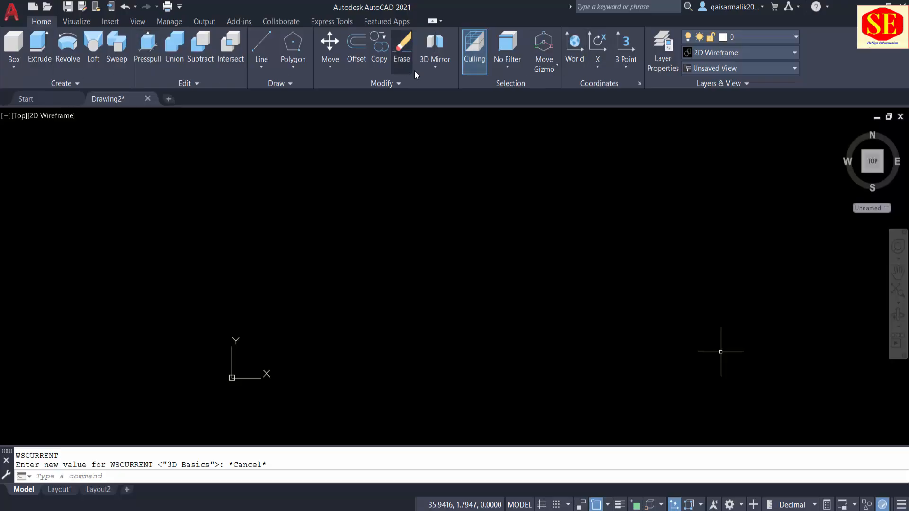
left_click(742, 505)
left_click(753, 370)
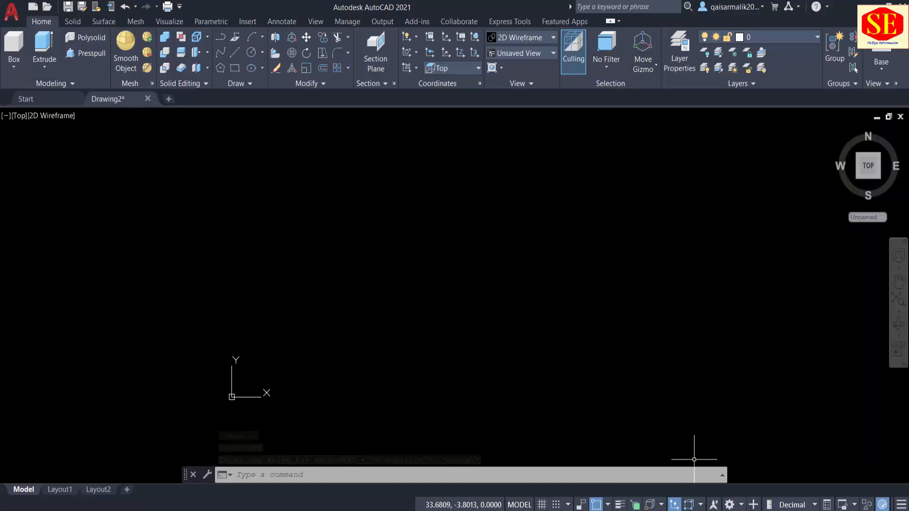
Switch the workspace to 2D Drafting & Annotation - Migrated from AutoCAD 2010, and from there to AutoCAD Classic
left_click(742, 506)
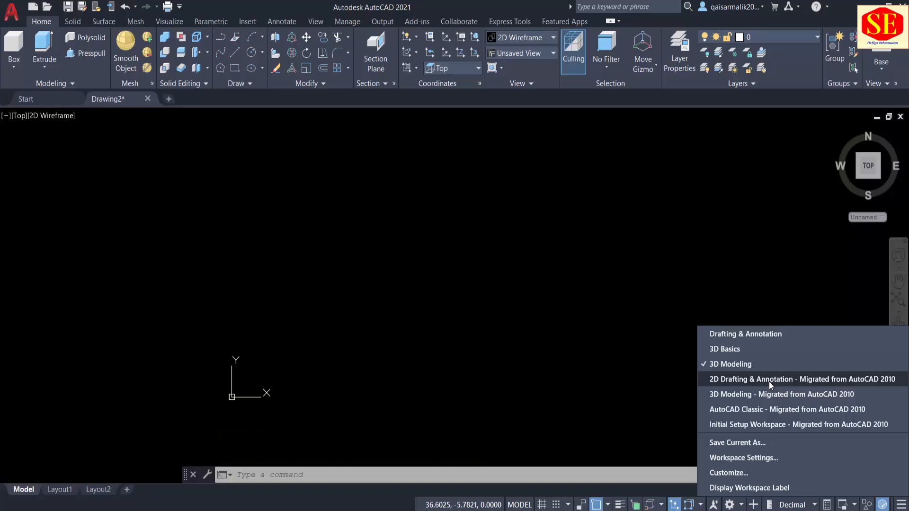
left_click(769, 381)
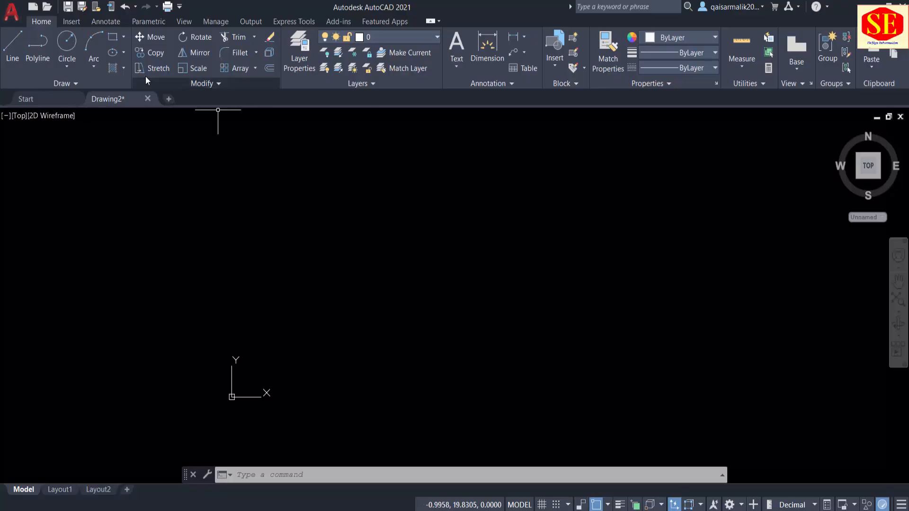
left_click(741, 507)
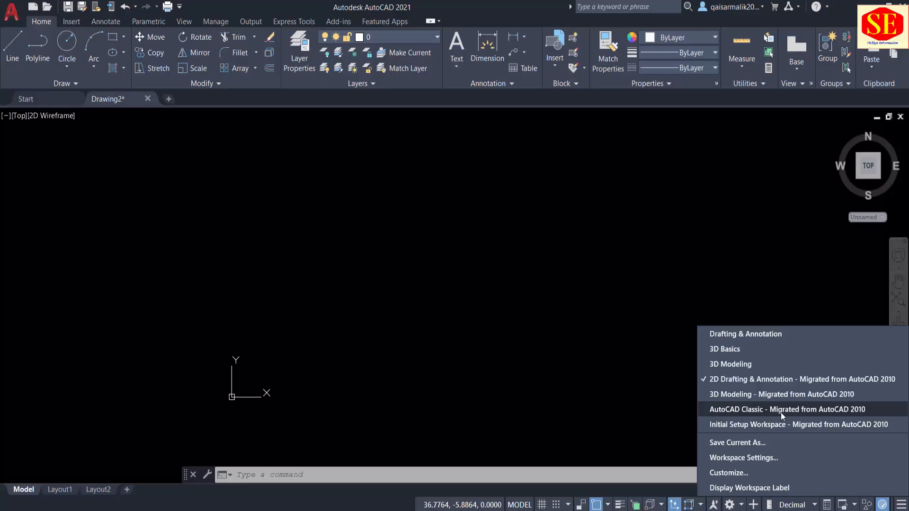
left_click(748, 410)
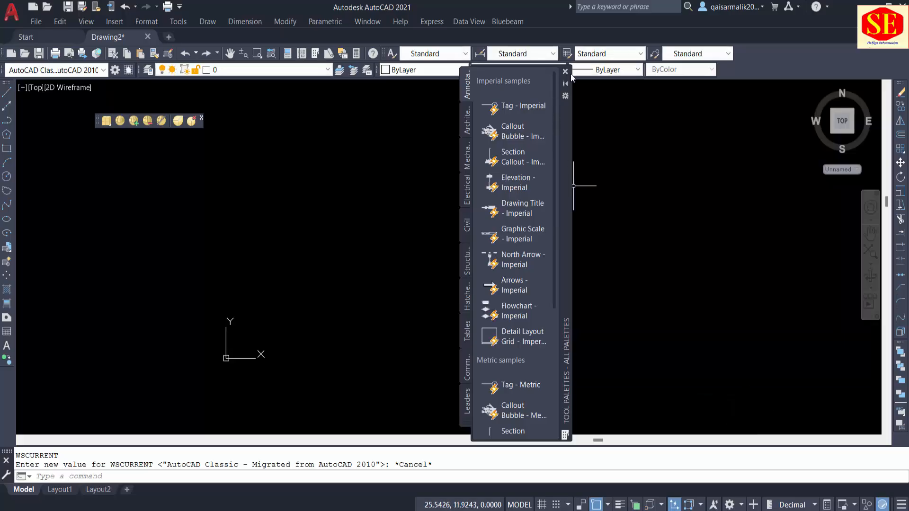
Close the Tool Palettes and the floating mesh toolbar, and return the workspace to Drafting & Annotation
left_click(565, 72)
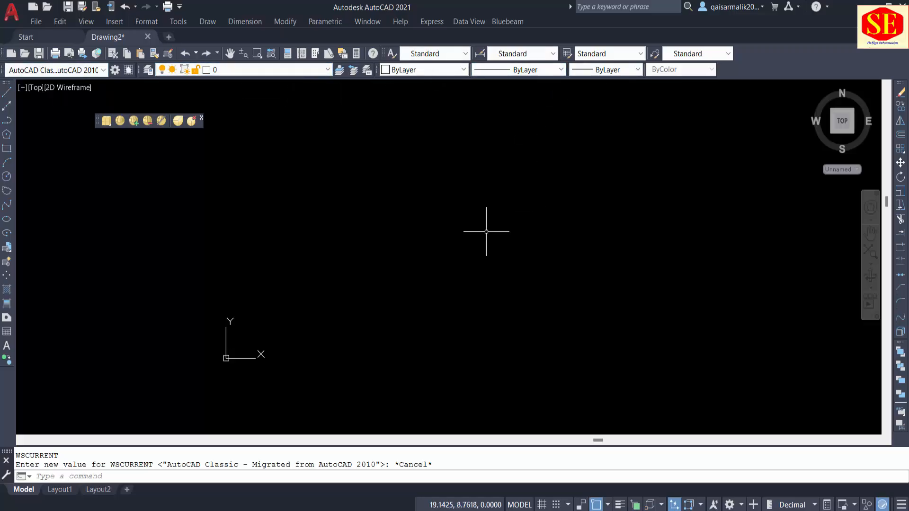
left_click(743, 505)
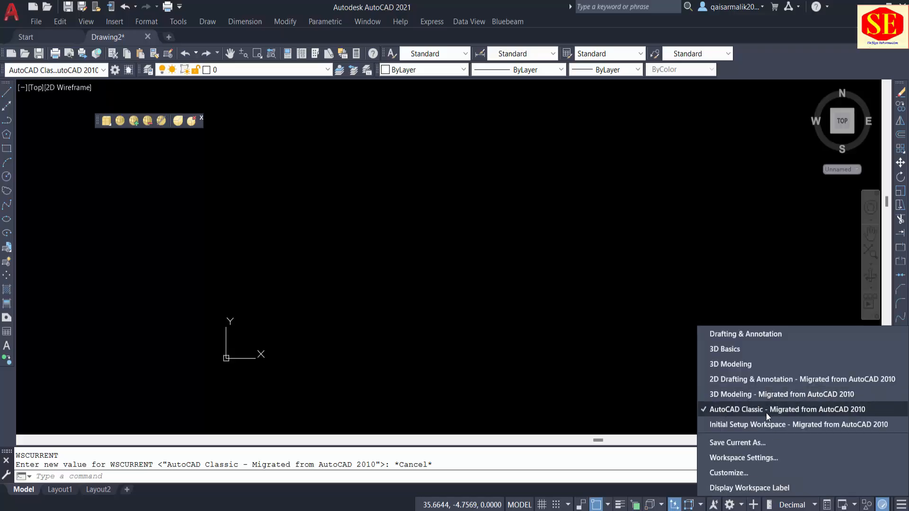
left_click(117, 260)
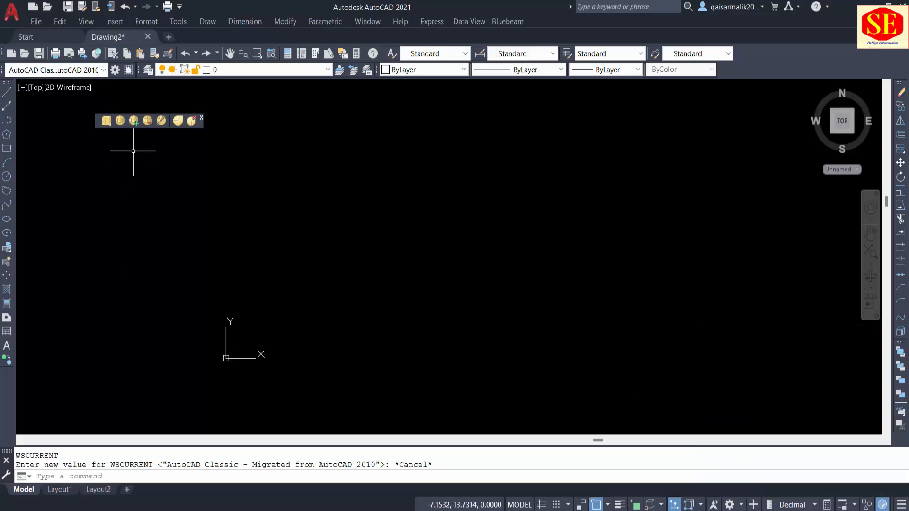
left_click(202, 117)
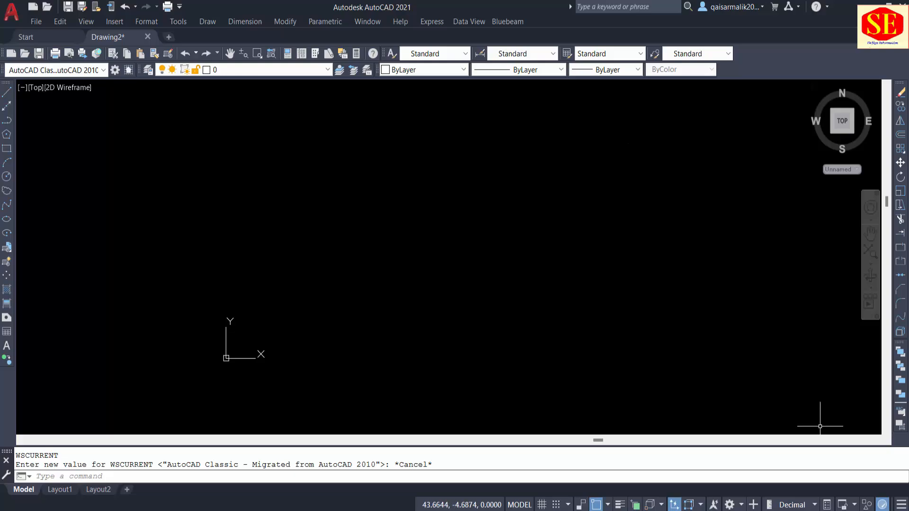
left_click(741, 506)
left_click(763, 339)
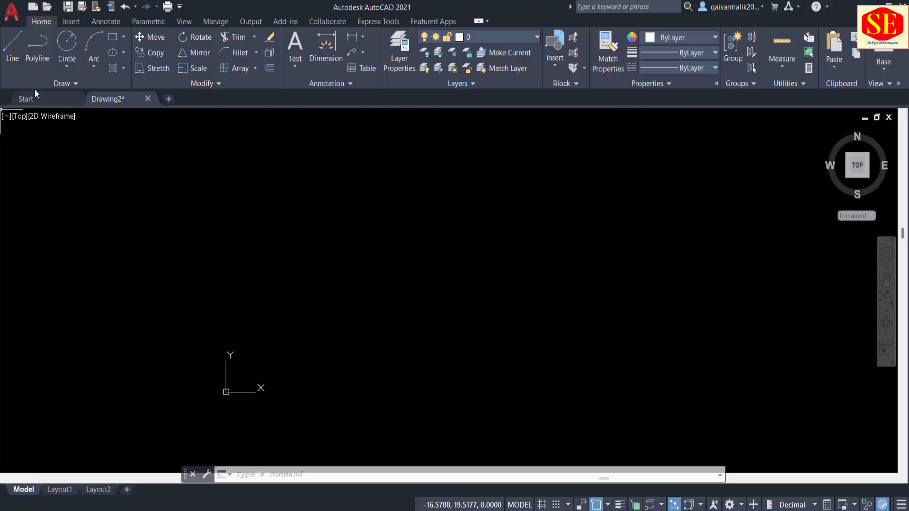
Switch to the AutoCAD Classic workspace again and clear its Tool Palettes and floating mesh toolbar from the drawing area
left_click(741, 506)
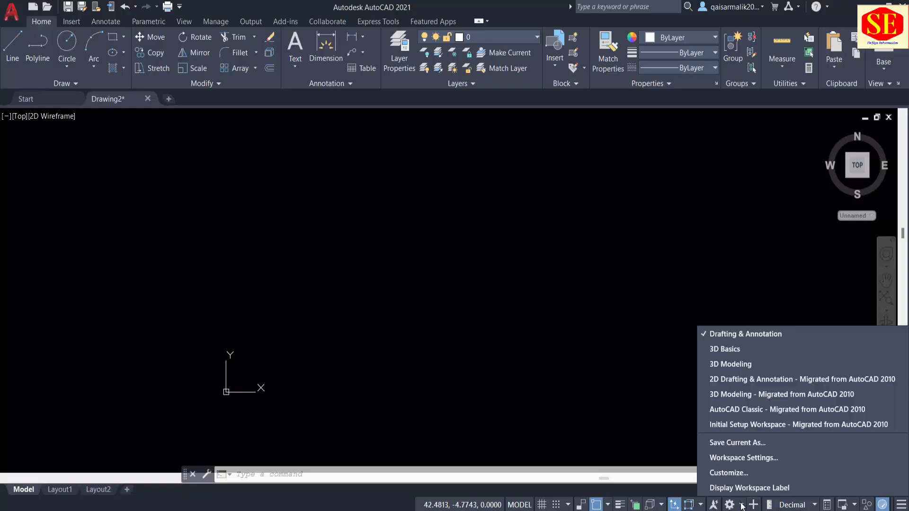
left_click(730, 409)
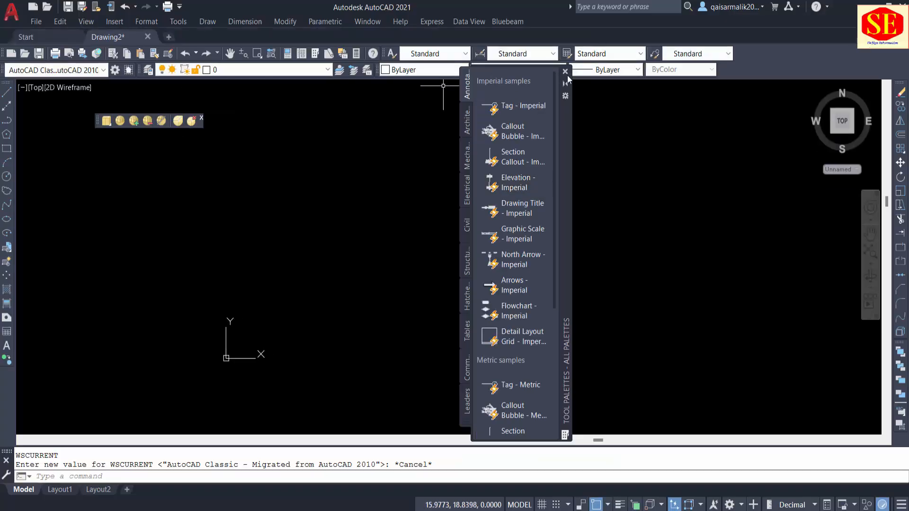
left_click(566, 72)
left_click(201, 118)
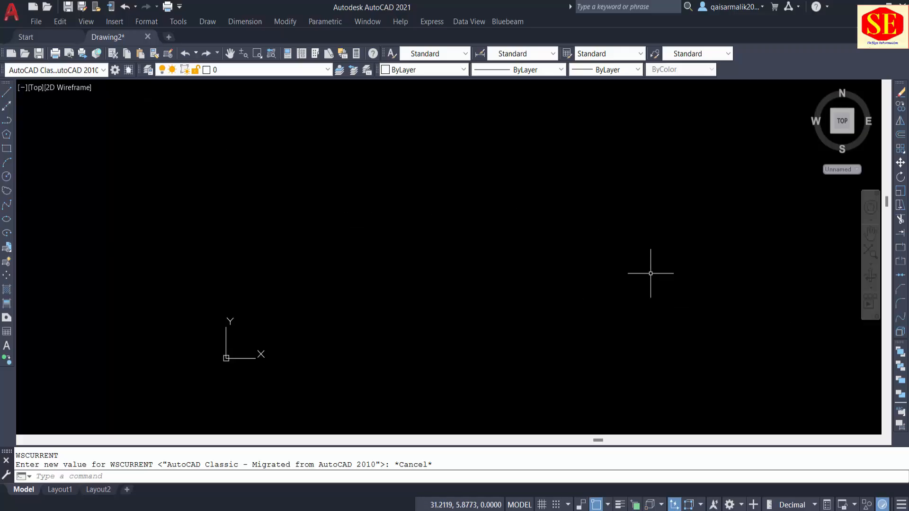
Review the Quick Access Toolbar customization options without changing them, and set the workspace to Drafting & Annotation
left_click(180, 6)
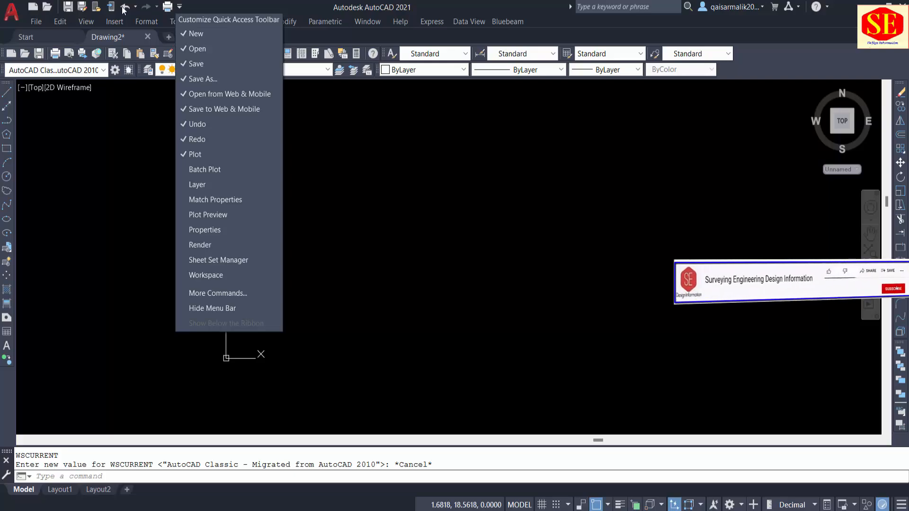
left_click(466, 203)
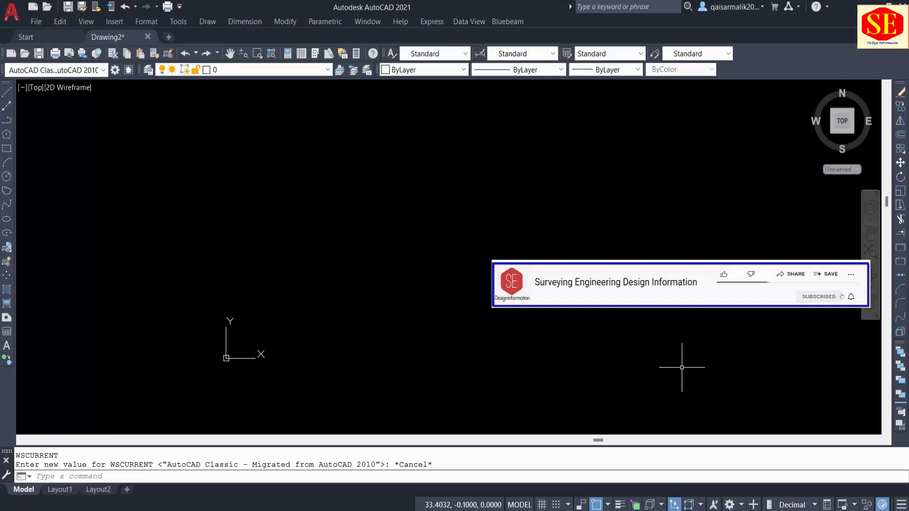
left_click(741, 506)
left_click(758, 334)
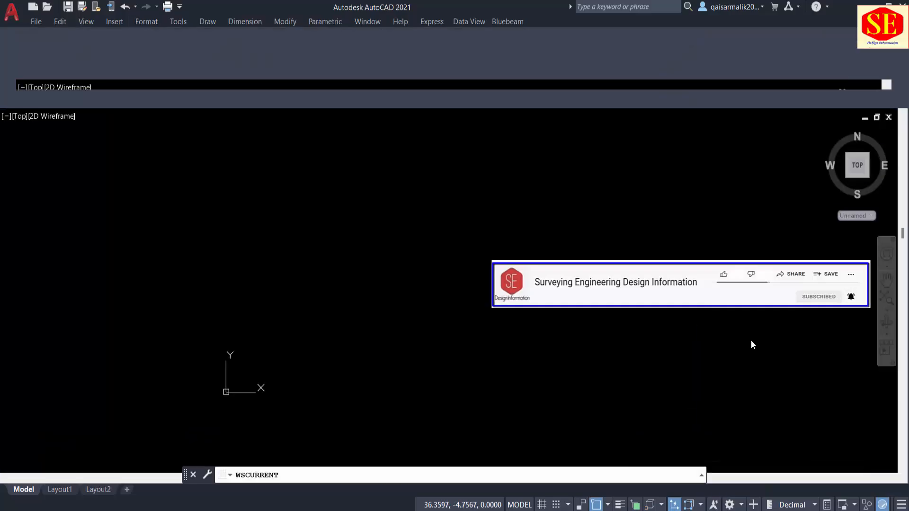
Create a new drawing from the acad template, then show Drawing2 and return to the new drawing
left_click(33, 6)
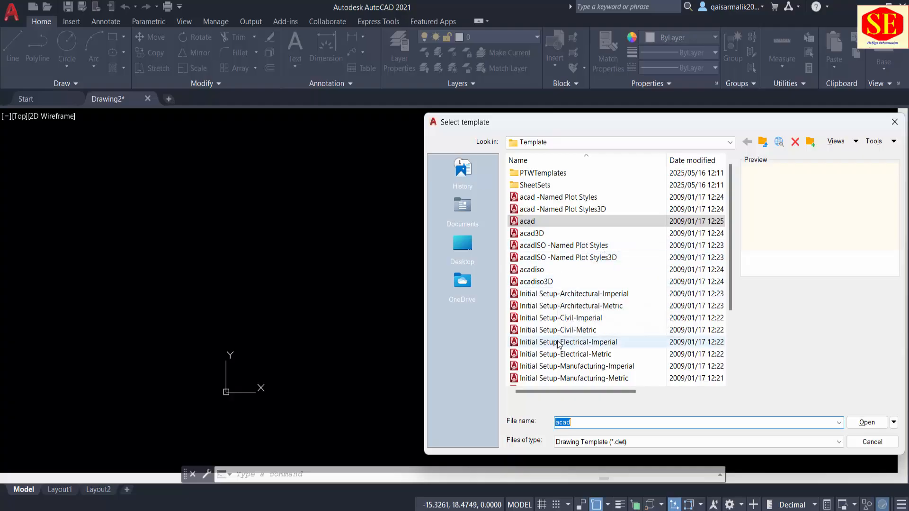
scroll(581, 268, "down", 2)
scroll(580, 268, "down", 1)
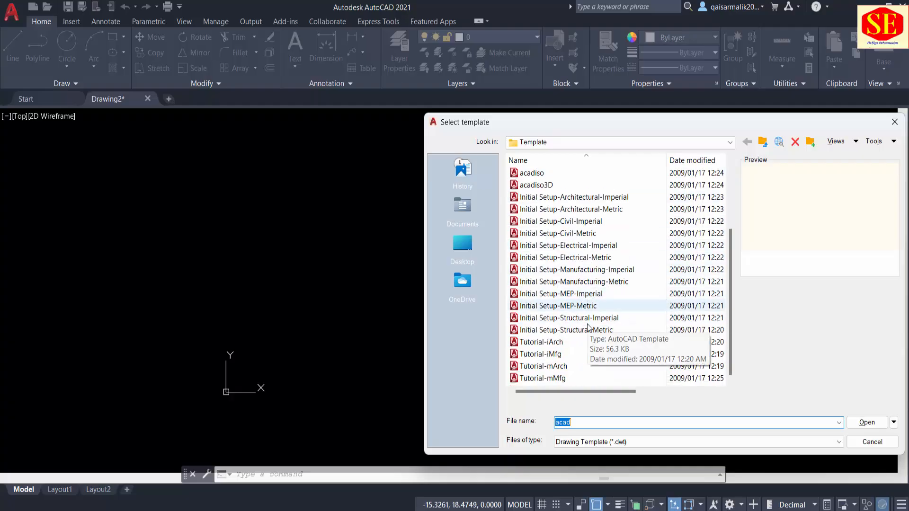
scroll(587, 326, "up", 3)
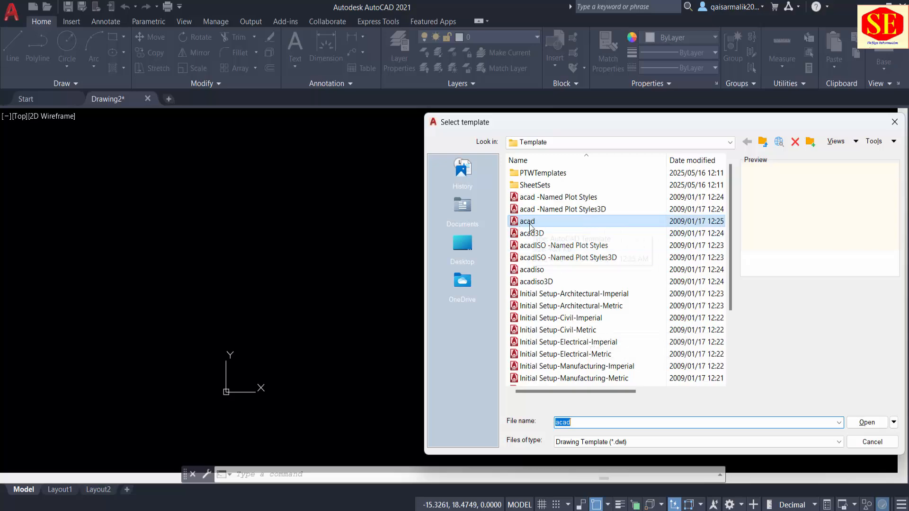
left_click(867, 423)
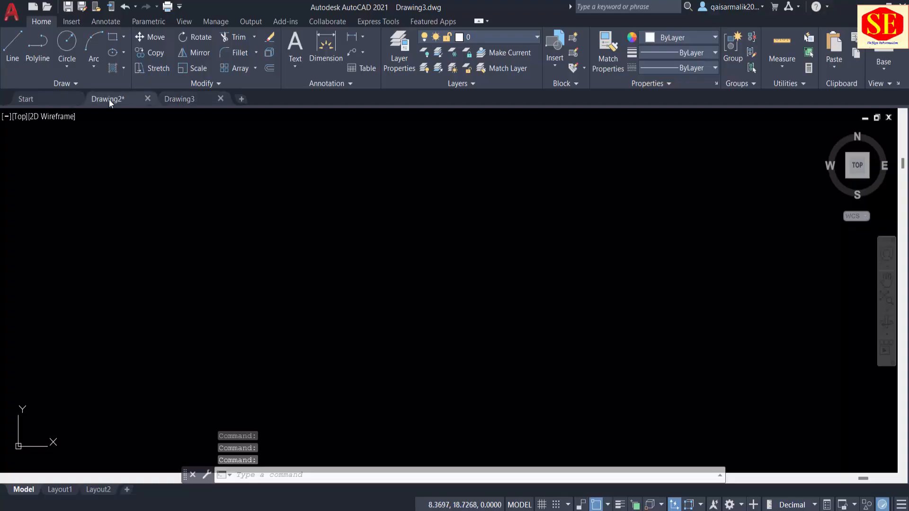
left_click(109, 99)
left_click(181, 101)
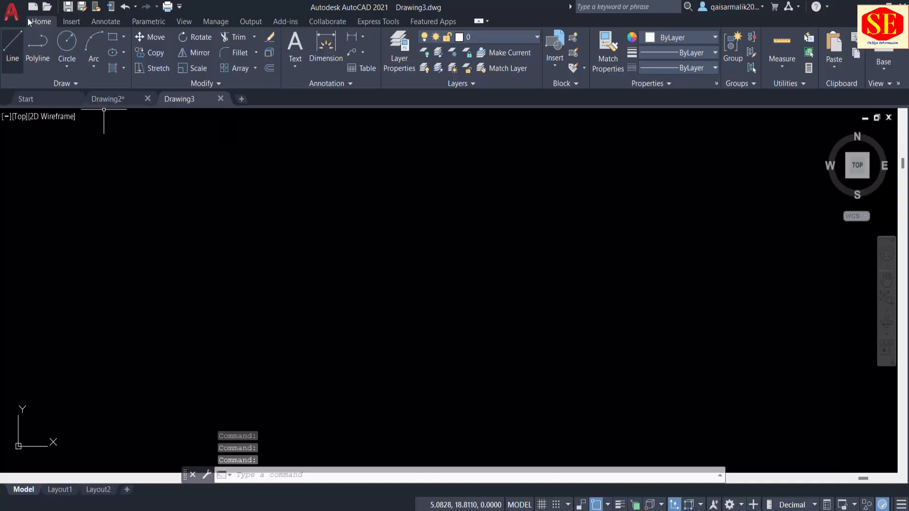
Preview existing drawings in the NSIT Lahore folder, such as Complete Plan NSIT and ELECTRIC CROSSINGS, without opening any
left_click(46, 7)
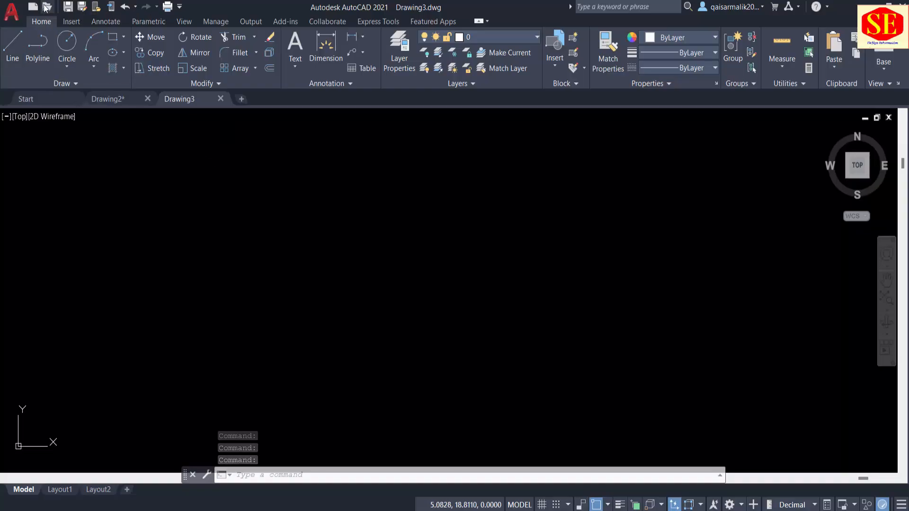
left_click(293, 256)
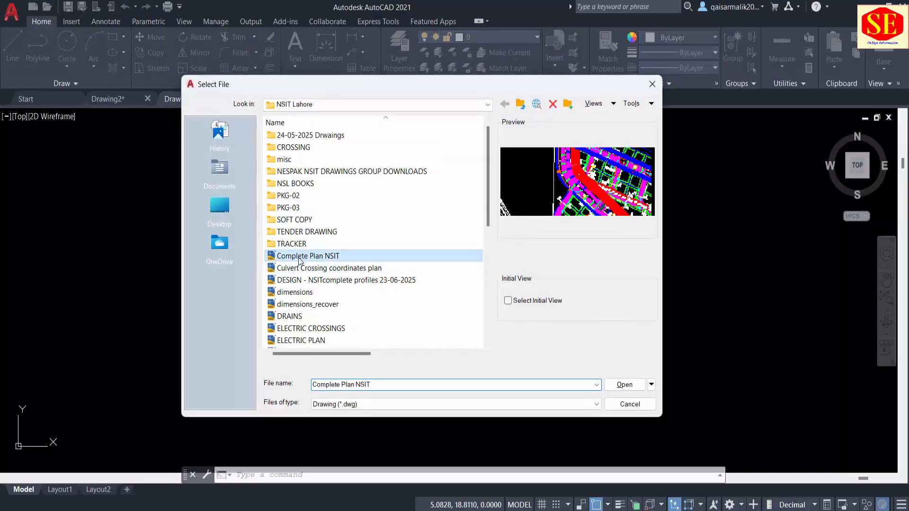
left_click(299, 268)
left_click(294, 292)
left_click(304, 304)
left_click(290, 328)
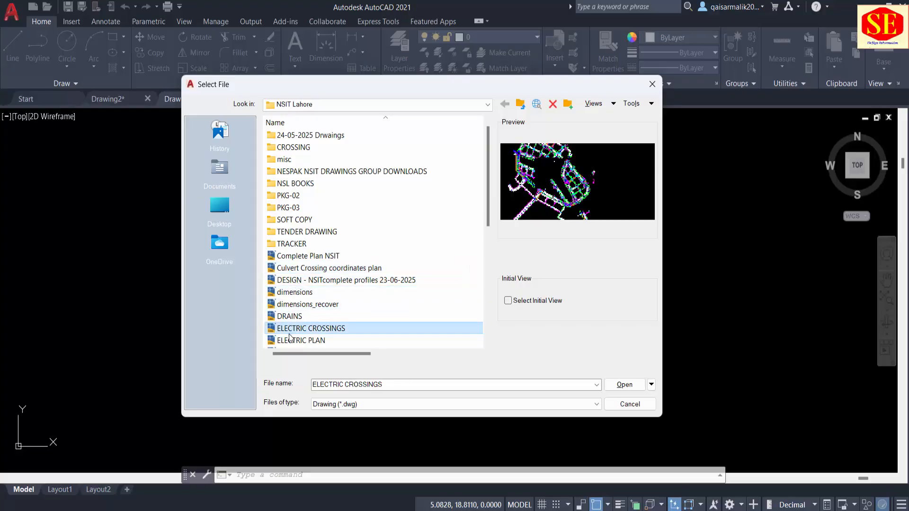
scroll(291, 331, "down", 3)
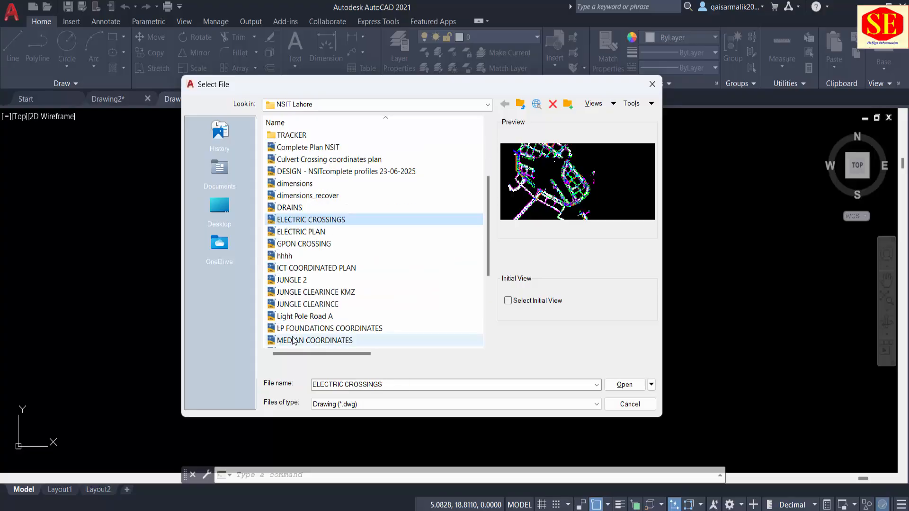
left_click(630, 404)
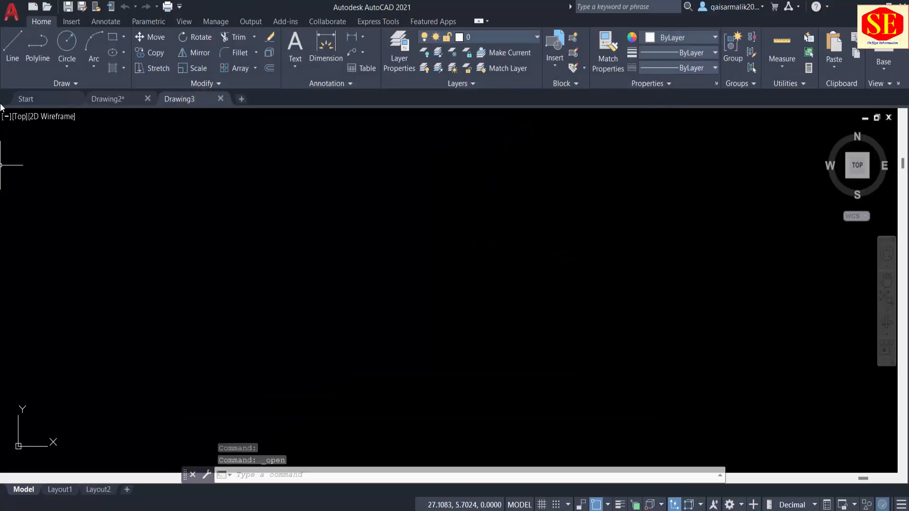
Save the new drawing in the Documents folder under the name MY DRAWING
left_click(68, 8)
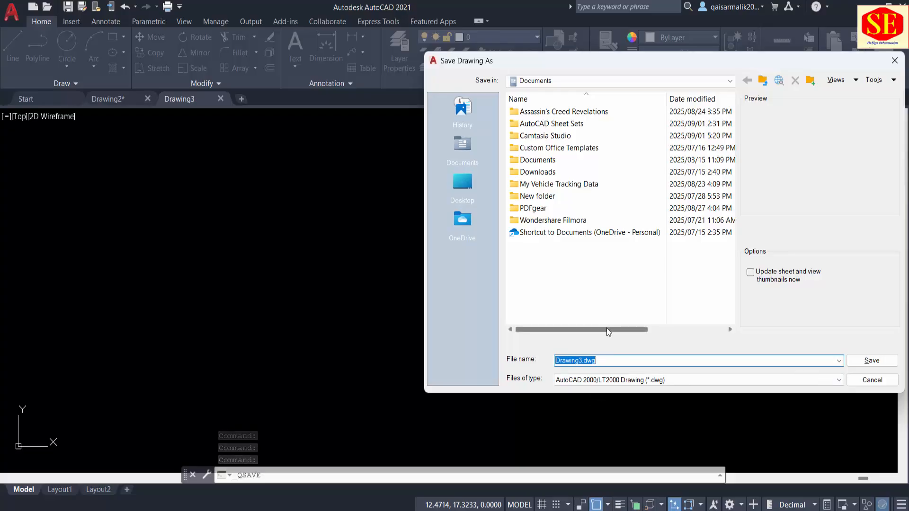
type("MY")
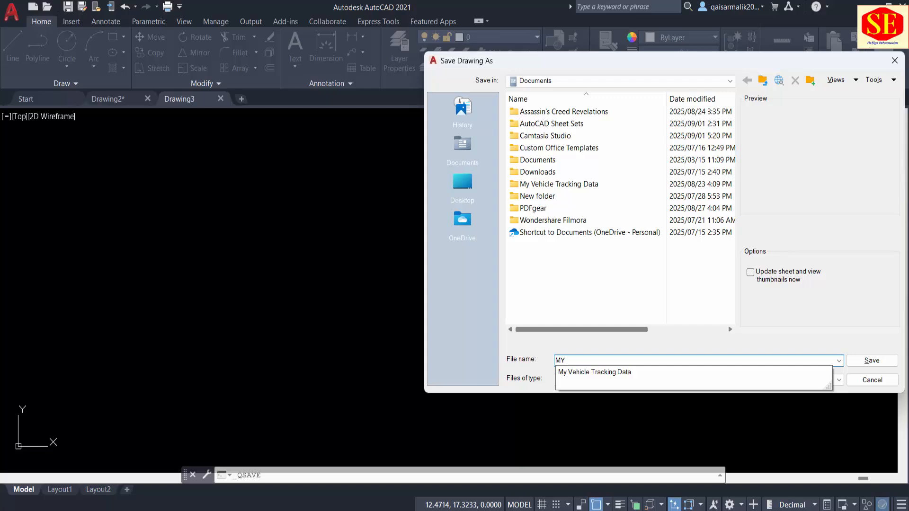
type(" DRAWING")
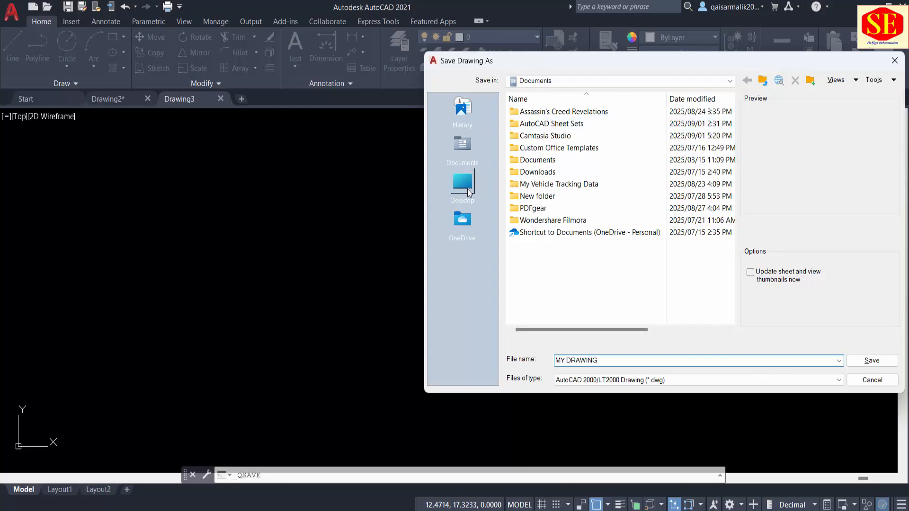
left_click(873, 361)
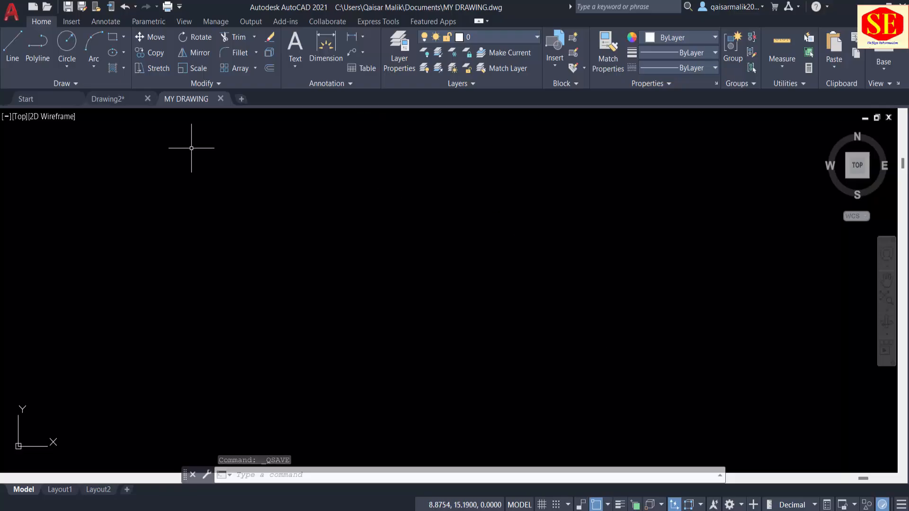
Save a copy of the drawing in the Documents folder under the name MY DRAWING1
left_click(83, 7)
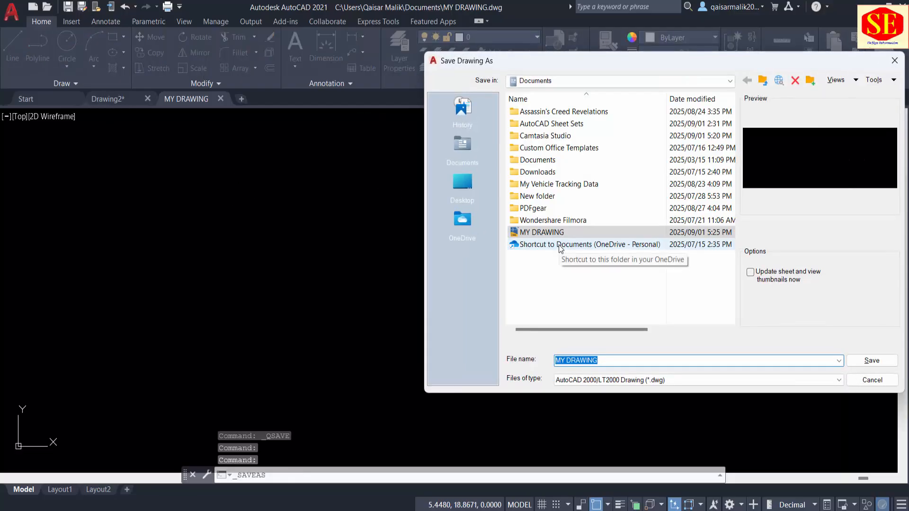
left_click(615, 358)
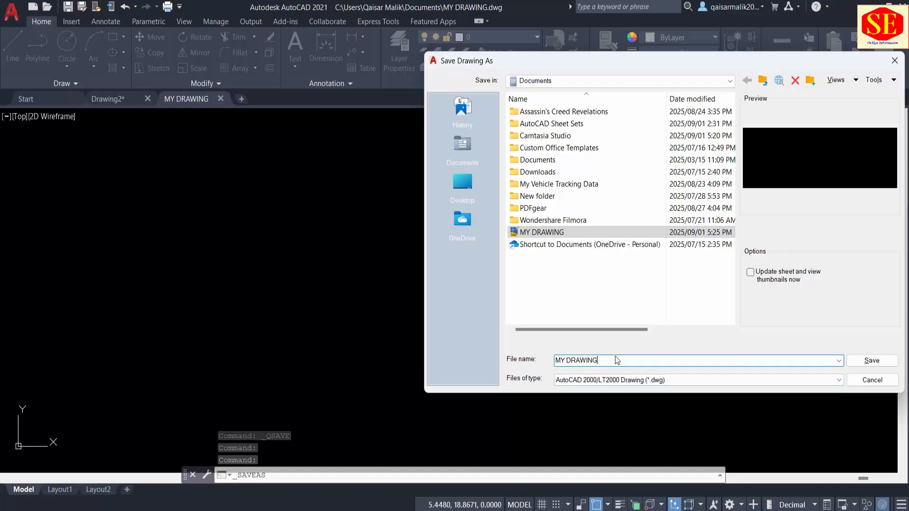
type("2")
key("BackSpace")
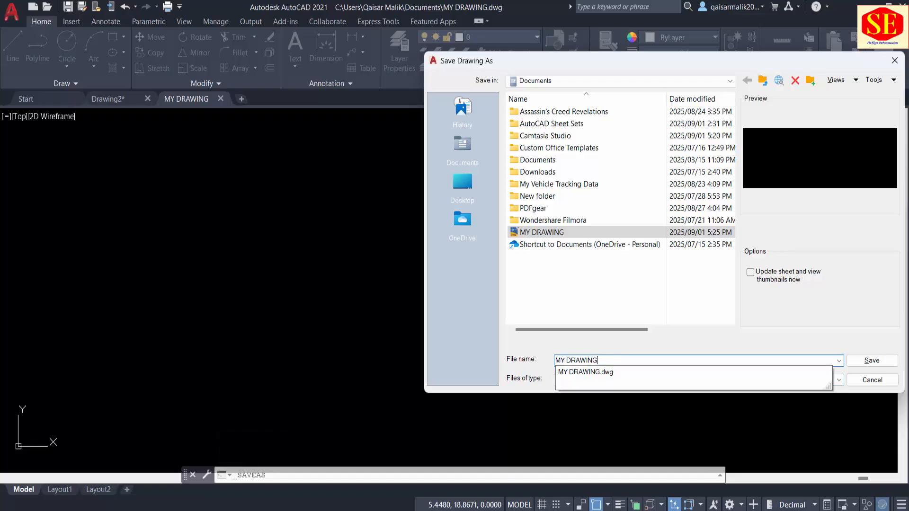
type("1")
key("Return")
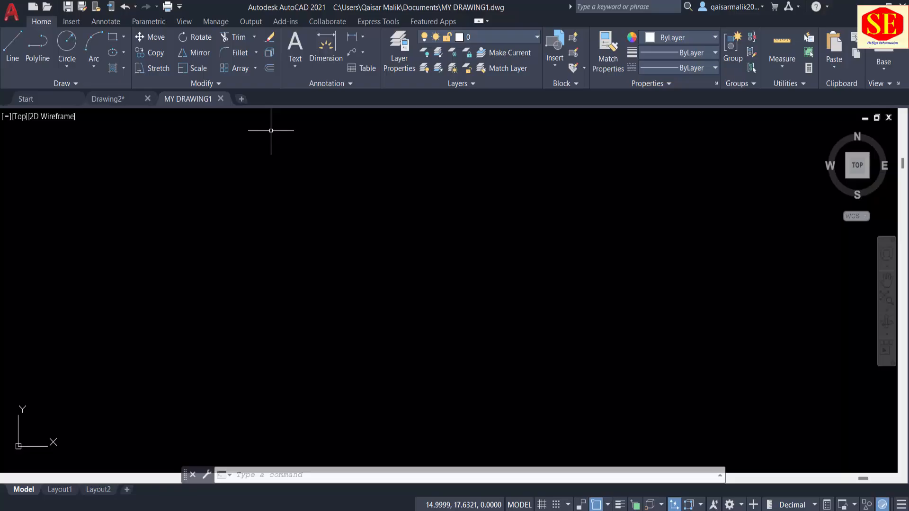
Review the plot settings and the list of available printers for the model, and cancel without plotting
left_click(168, 6)
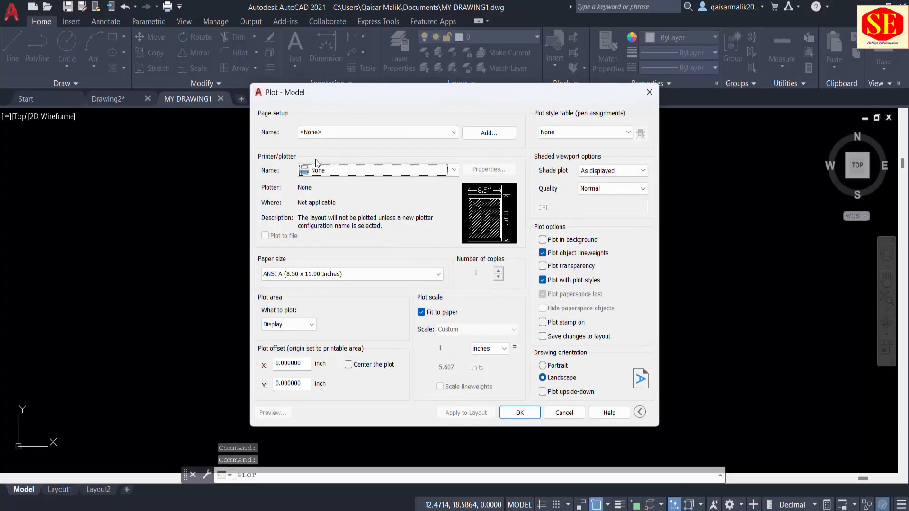
left_click(331, 170)
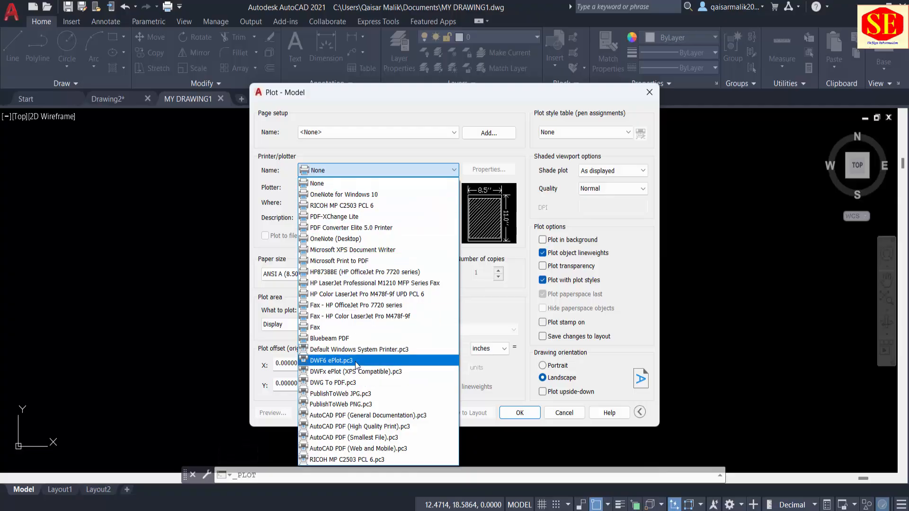
left_click(552, 428)
left_click(573, 416)
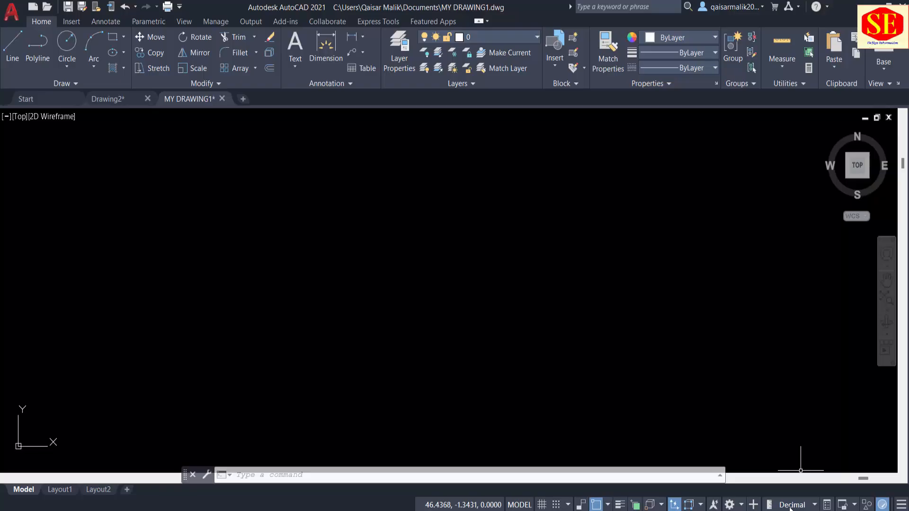
Review the available drawing unit formats, from Architectural to Scientific, without changing the Decimal format
left_click(815, 506)
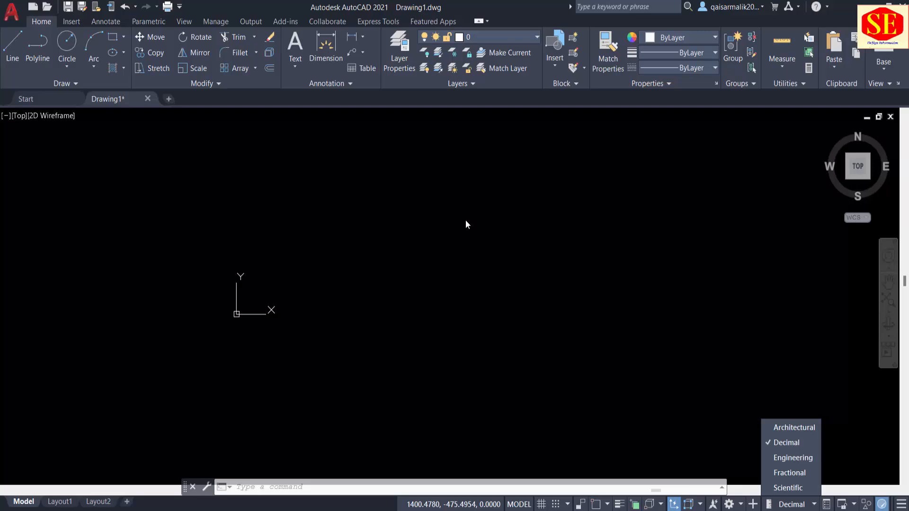
left_click(466, 219)
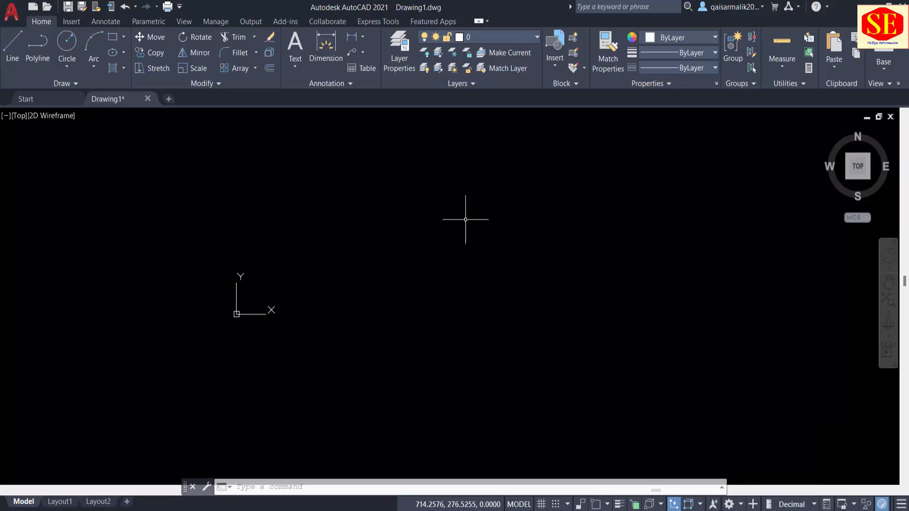
left_click(813, 505)
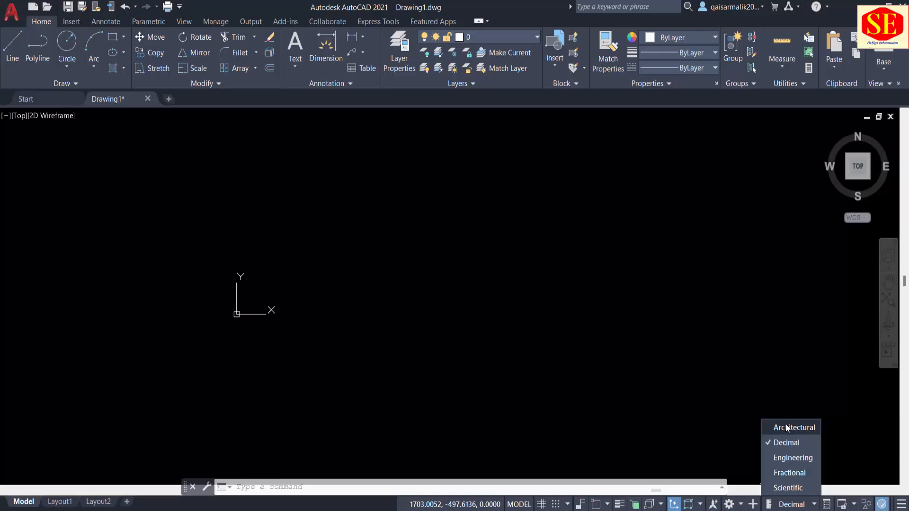
left_click(597, 308)
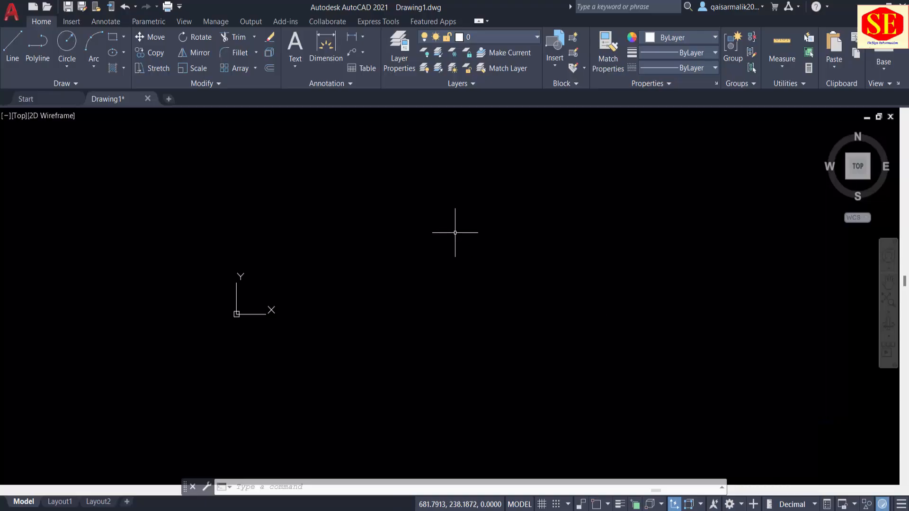